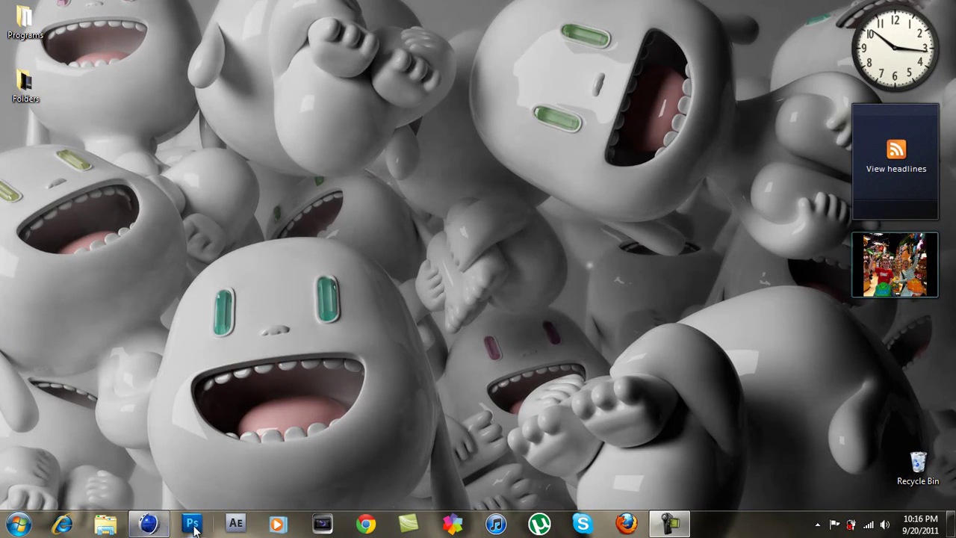
Step: Switch to CINEMA 4D and add a MoText object to the empty scene
left_click_drag(613, 158, 405, 275)
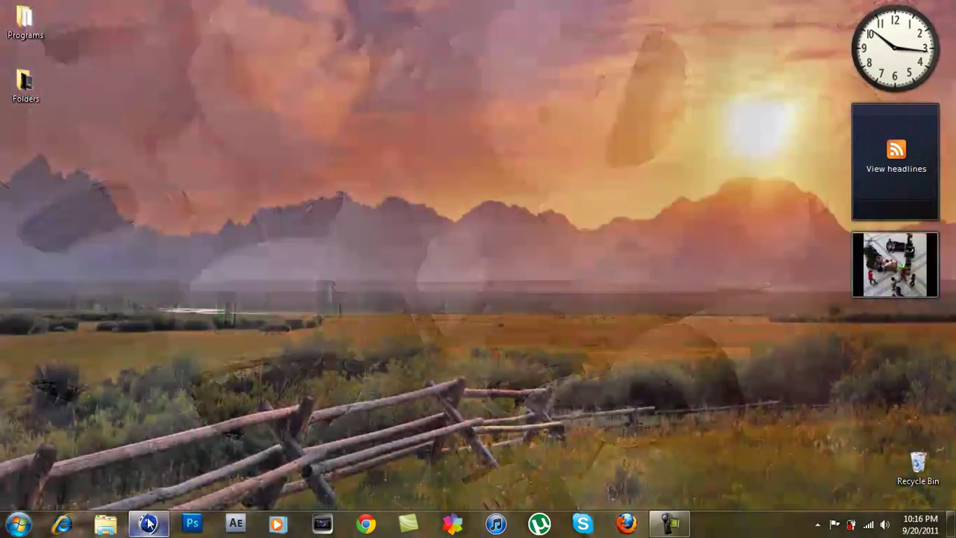
left_click(147, 523)
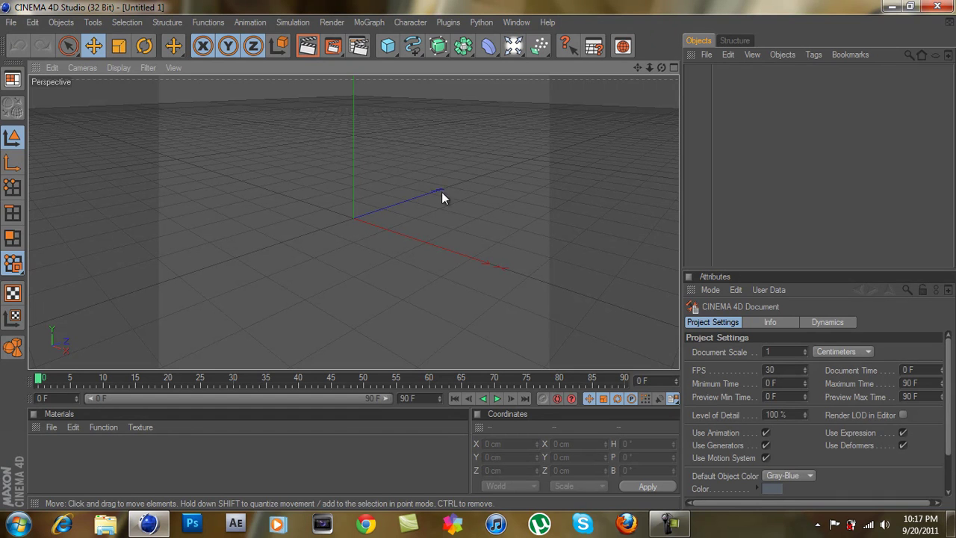
left_click(367, 22)
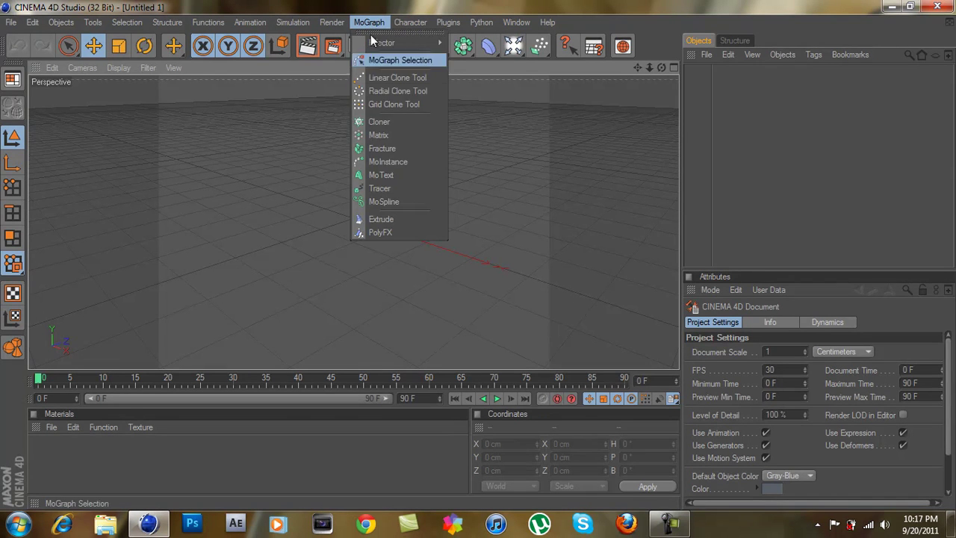
left_click(390, 175)
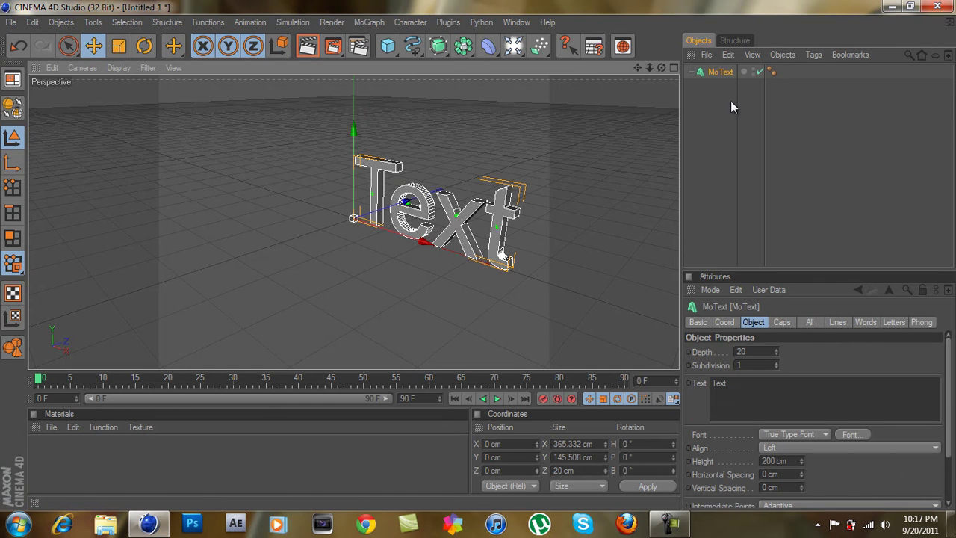
Step: Change the MoText wording to "Ferm" and shift it along X to about -172.6 cm to centre it
left_click(792, 392)
left_click_drag(629, 387, 634, 382)
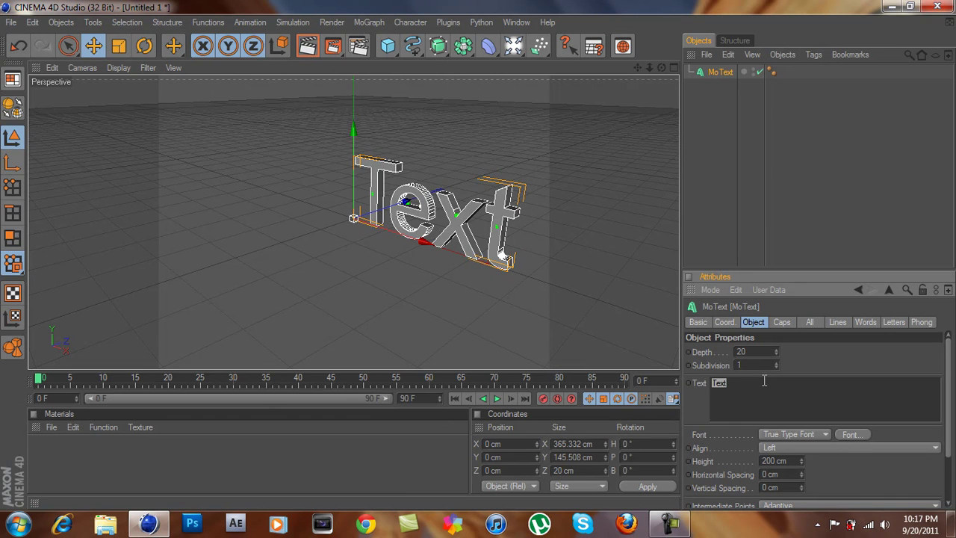
type("Ferm")
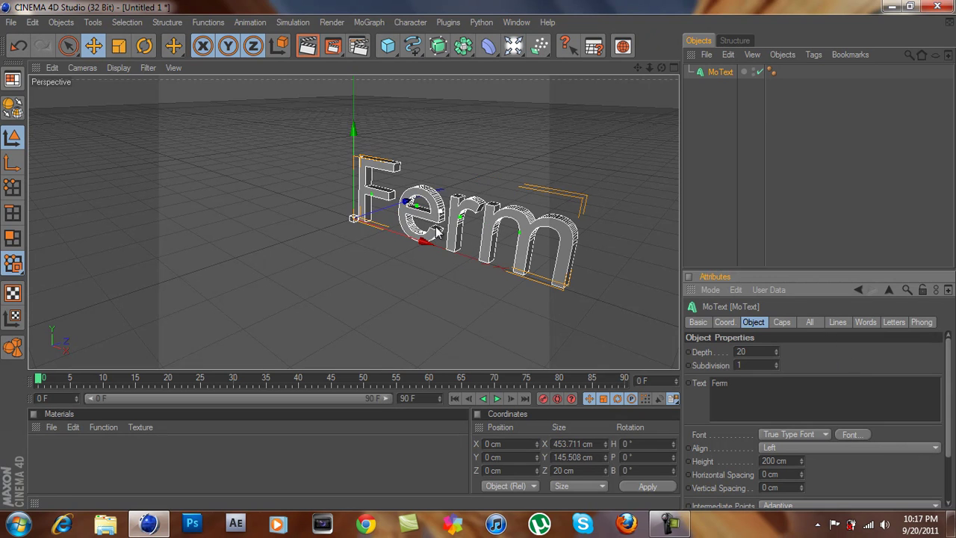
left_click_drag(396, 239, 476, 255)
left_click_drag(662, 70, 479, 254)
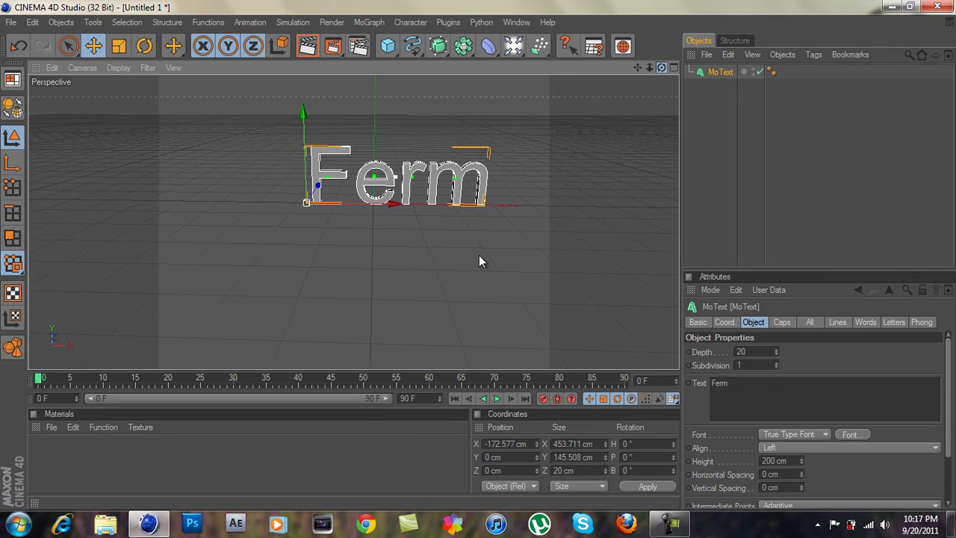
Step: Set both the start and end caps of the MoText to Fillet Cap
left_click(780, 322)
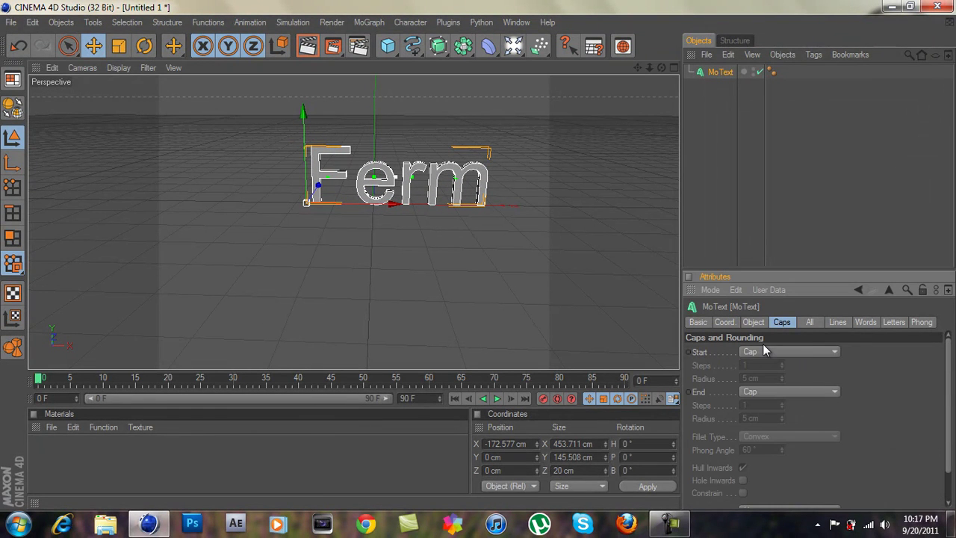
left_click(774, 352)
left_click(759, 407)
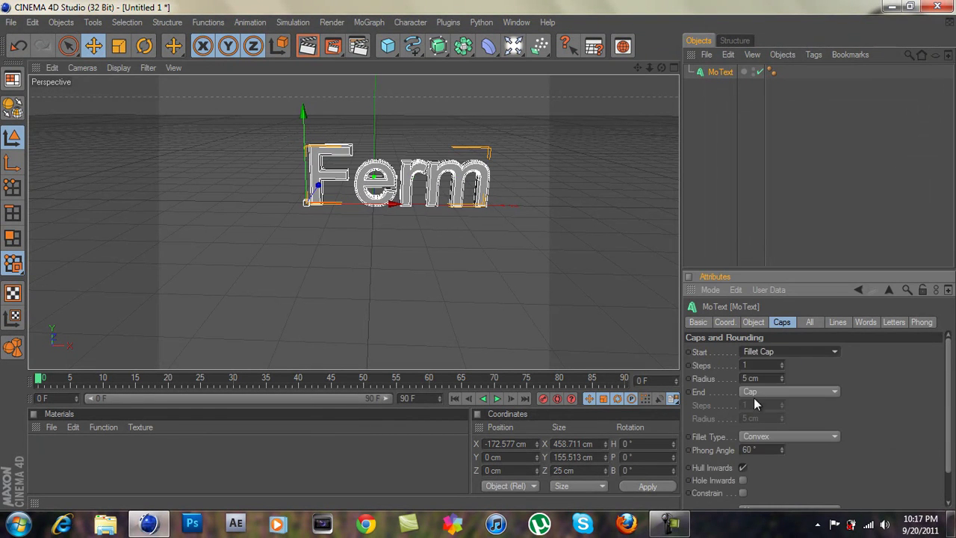
left_click(769, 392)
left_click(754, 445)
Step: Set the text's font to Cafe Nero M54 Regular and recentre the text at about X -366.5 cm
left_click(754, 323)
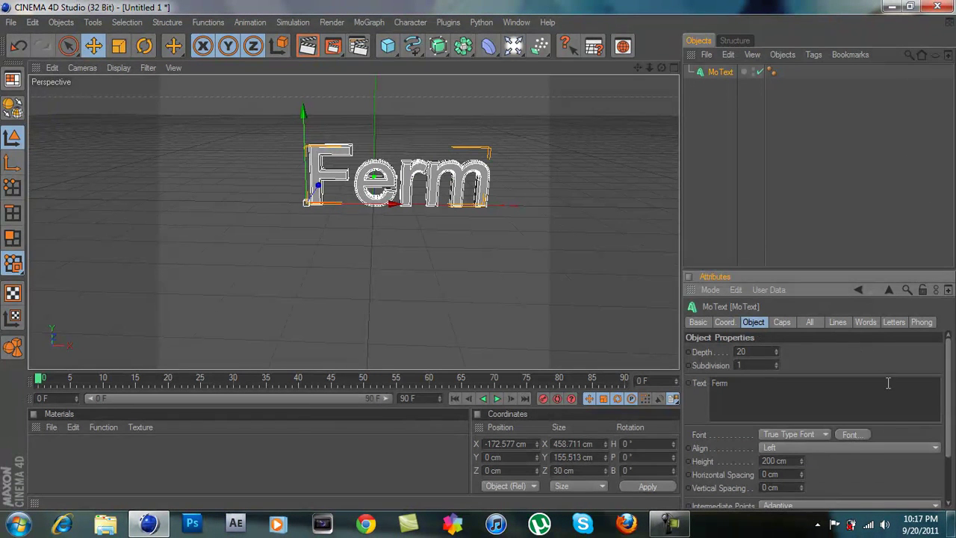
left_click(843, 435)
type("cafe")
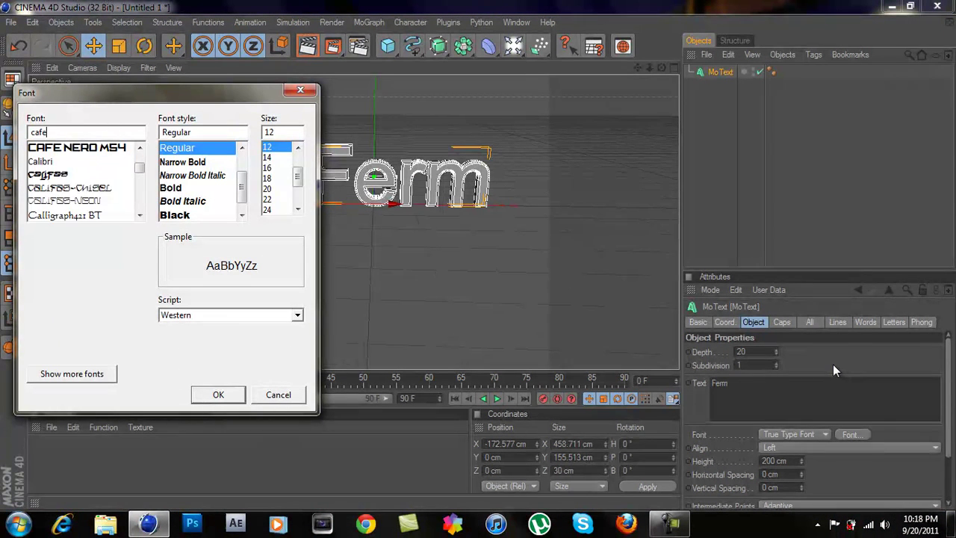
left_click(91, 148)
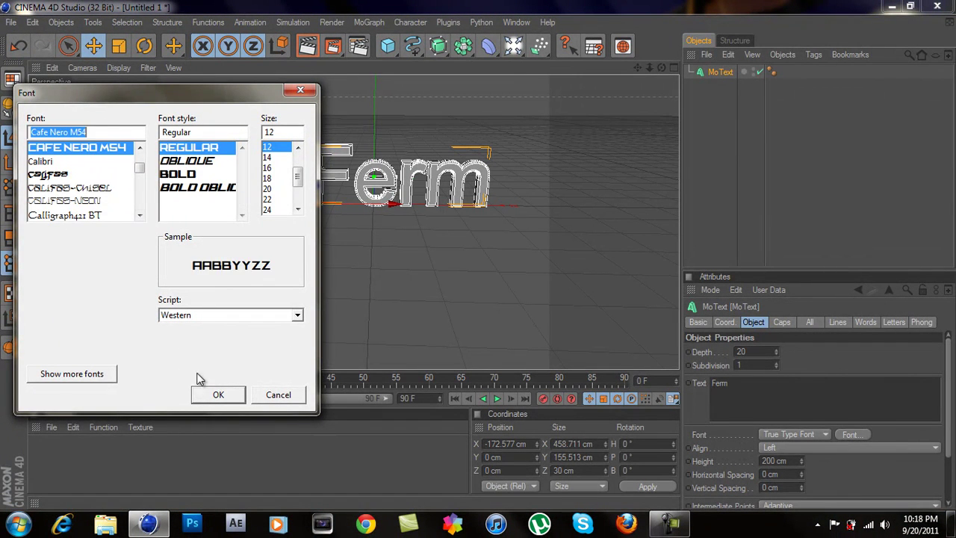
left_click(212, 393)
left_click_drag(473, 262, 480, 261)
mouse_move(660, 70)
left_mouse_down()
mouse_move(477, 256)
mouse_move(663, 71)
left_mouse_up()
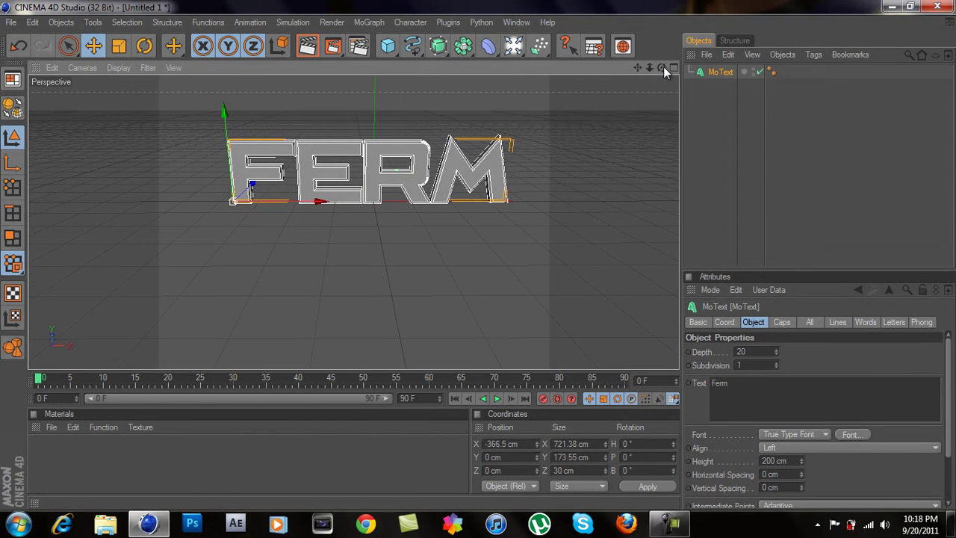
Step: Try a depth of 50 for the MoText
left_click(750, 352)
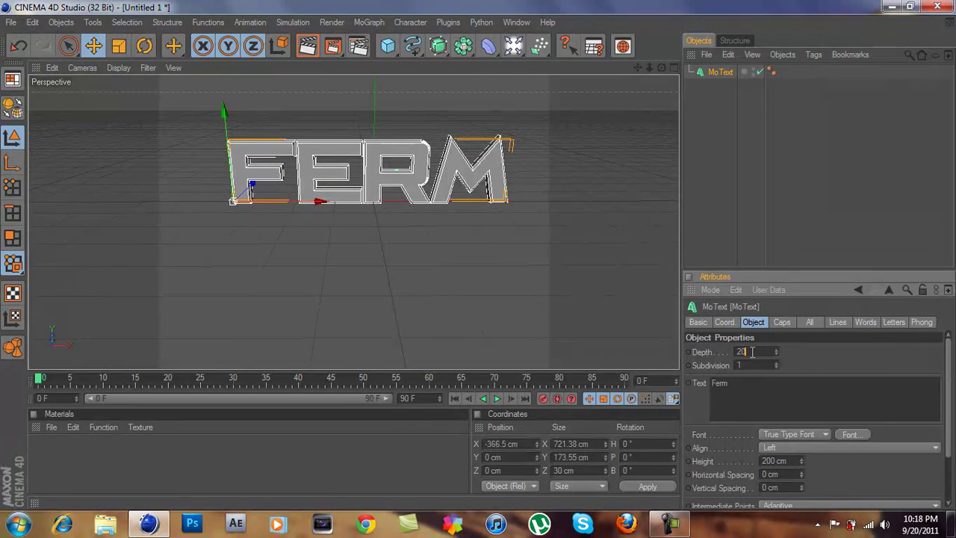
double_click(743, 351)
type("50")
key("Return")
Step: Set the MoText depth to 30
double_click(742, 352)
type("30")
key("Return")
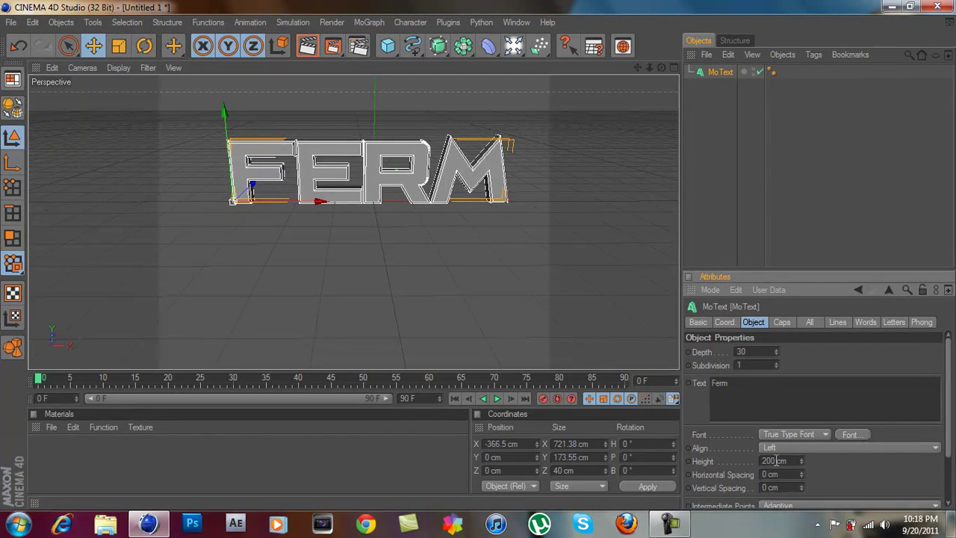
Step: Set the text's horizontal spacing to 9 cm and recentre it at about X -415.9 cm
left_click_drag(802, 474, 802, 474)
left_click_drag(311, 202, 474, 260)
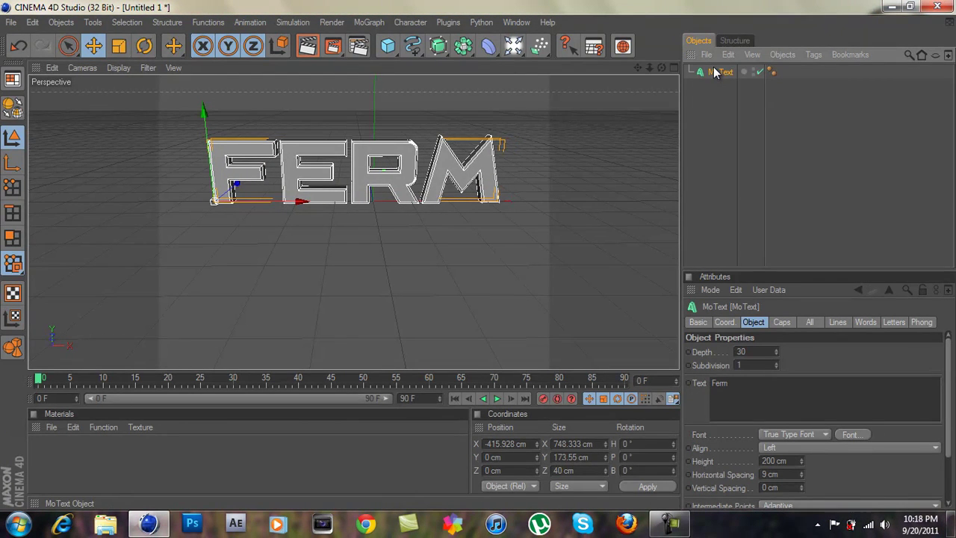
Step: Duplicate the MoText object in place and set the copy's depth to 15
key("ctrl+c")
key("ctrl+v")
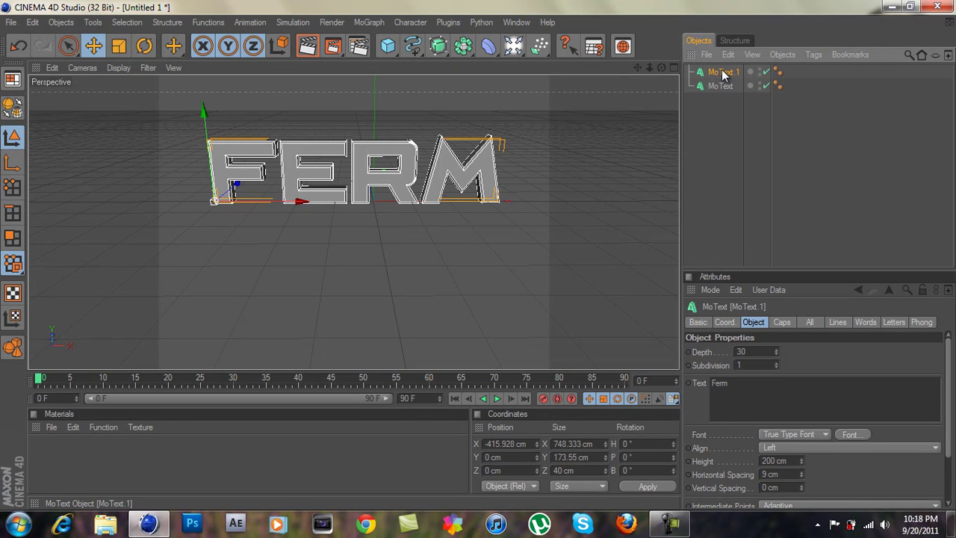
left_click_drag(661, 69, 480, 249)
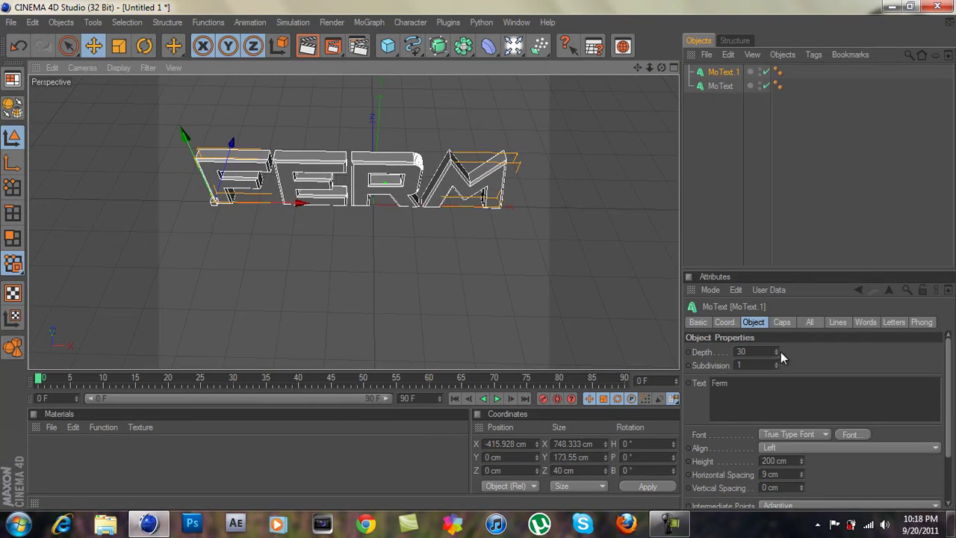
left_click(756, 351)
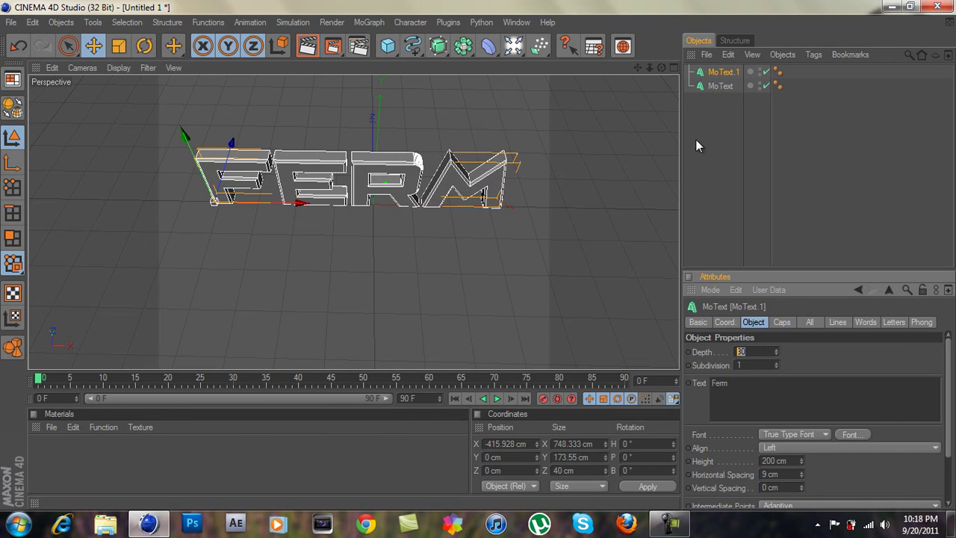
type("15")
key("Return")
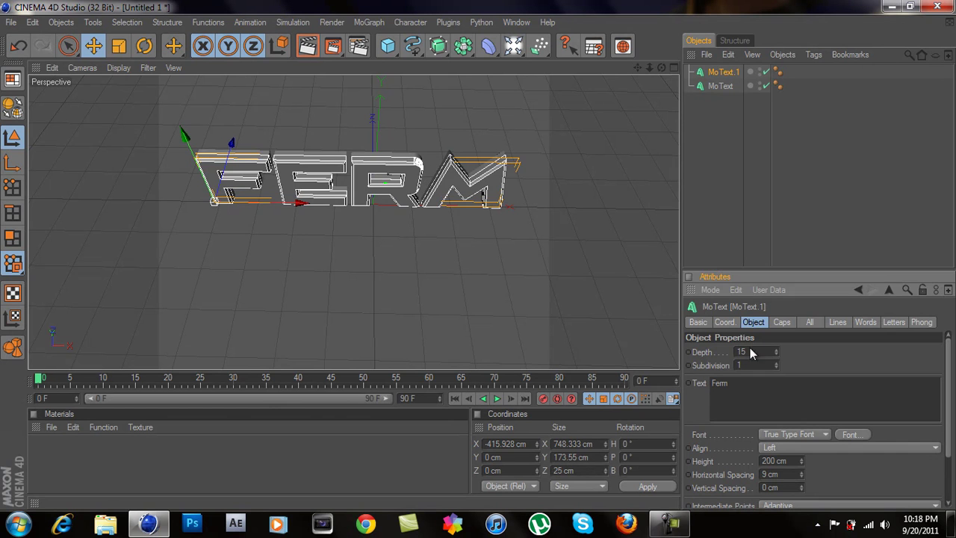
Step: Move the duplicated text back along Z to about 7.2 cm so it sits midway through the original's depth
left_click_drag(661, 68, 481, 254)
left_click_drag(661, 69, 479, 254)
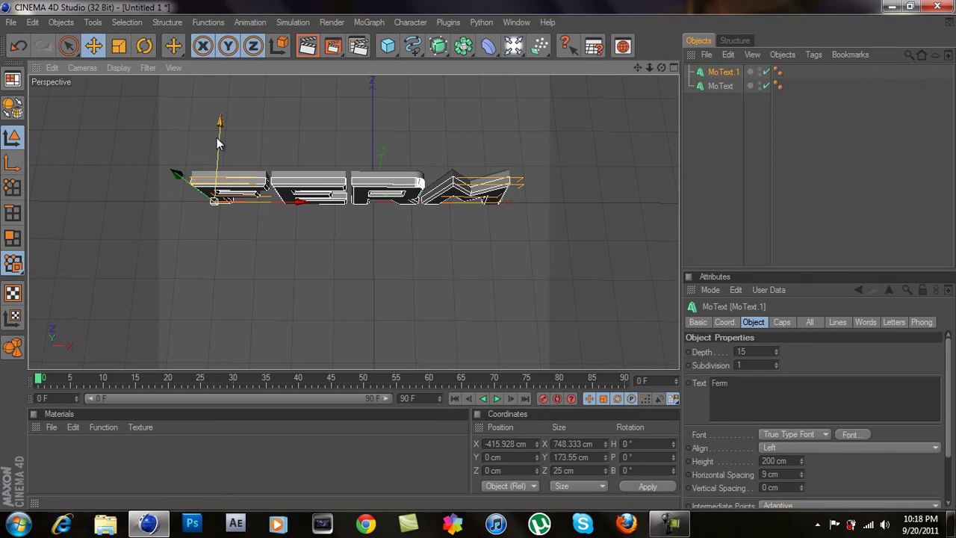
left_click_drag(217, 137, 479, 257)
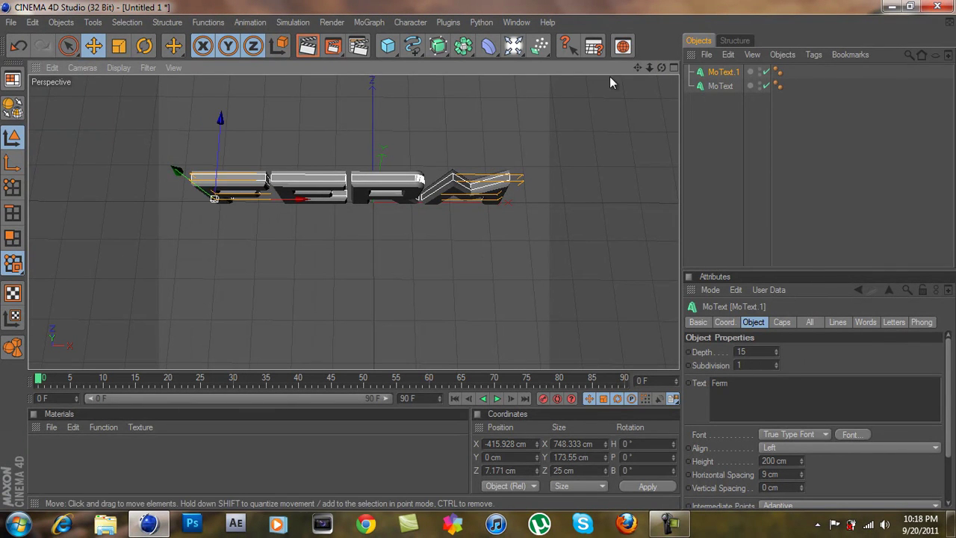
Step: Raise the start fillet cap of the duplicated text to 7 steps
left_click_drag(661, 66, 478, 257)
left_click(782, 322)
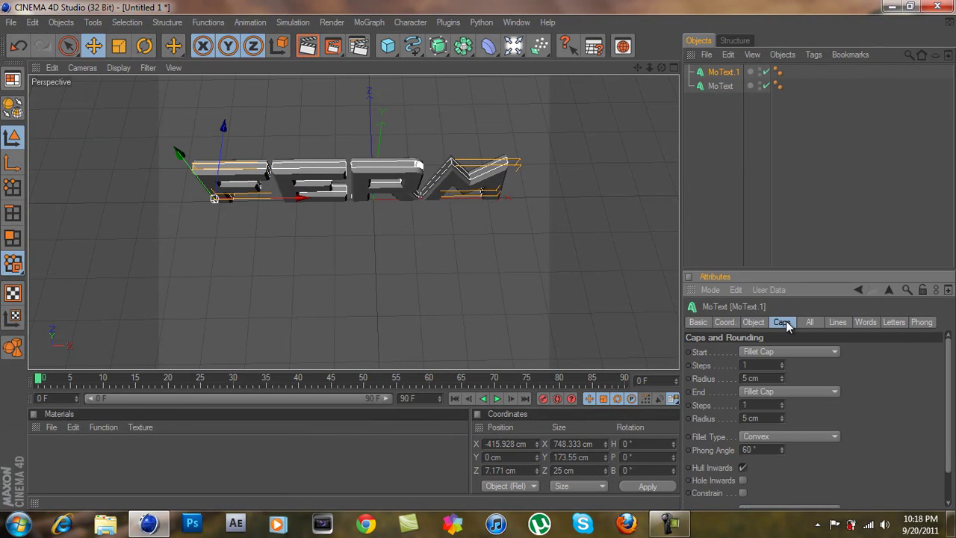
left_click(782, 362)
left_click(783, 363)
left_click(782, 363)
left_click(783, 362)
left_click(783, 363)
left_click(783, 363)
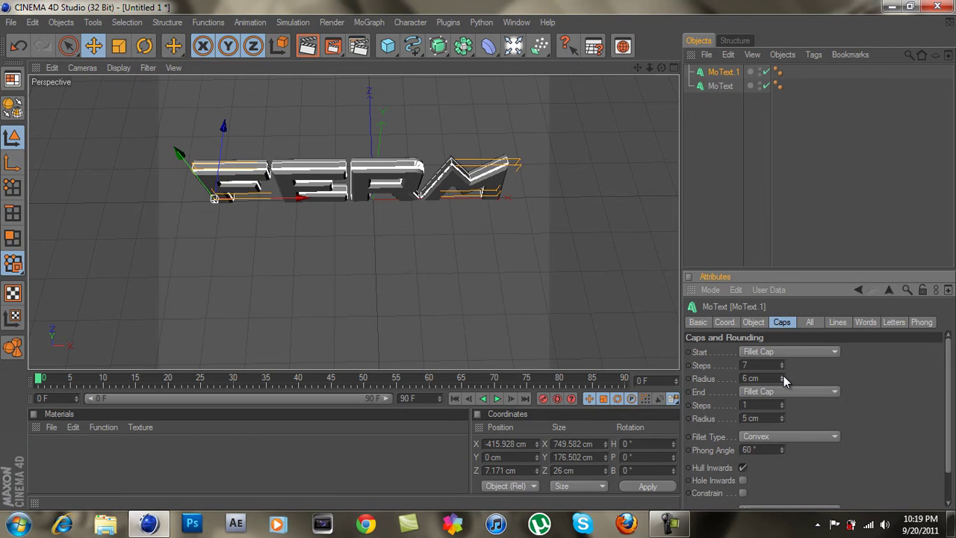
Step: Adjust the start fillet cap radius of the duplicated text to 8 cm
left_click(783, 375)
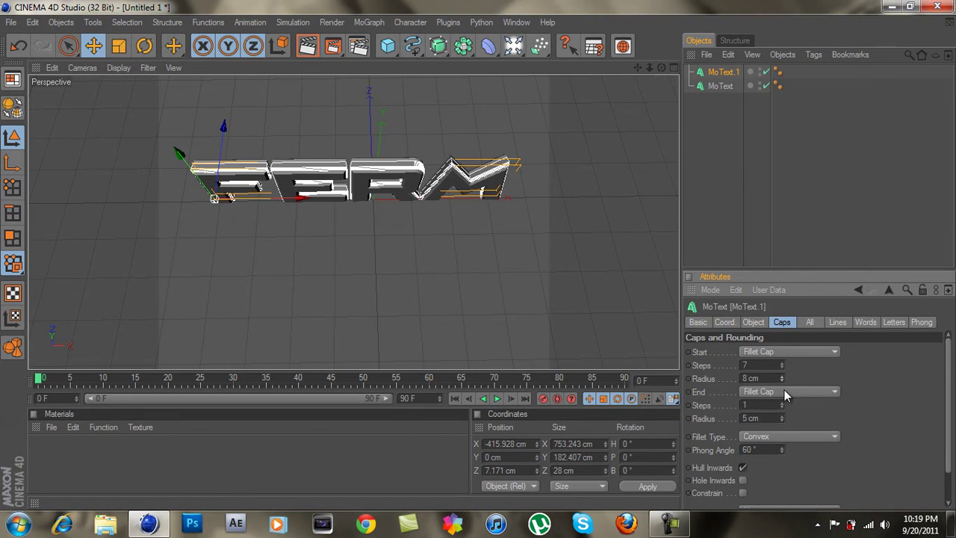
left_click(783, 381)
left_click_drag(660, 68, 478, 253)
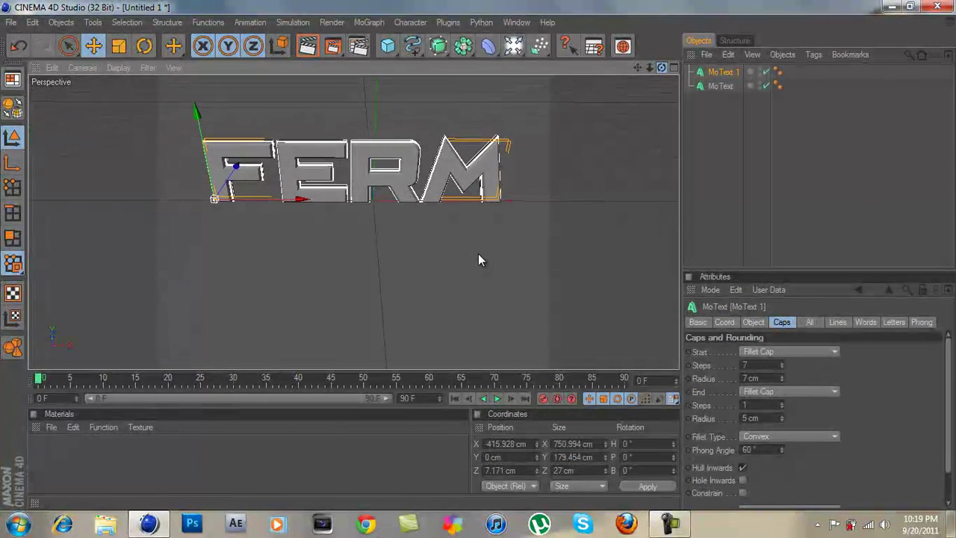
left_click(783, 376)
left_click(783, 377)
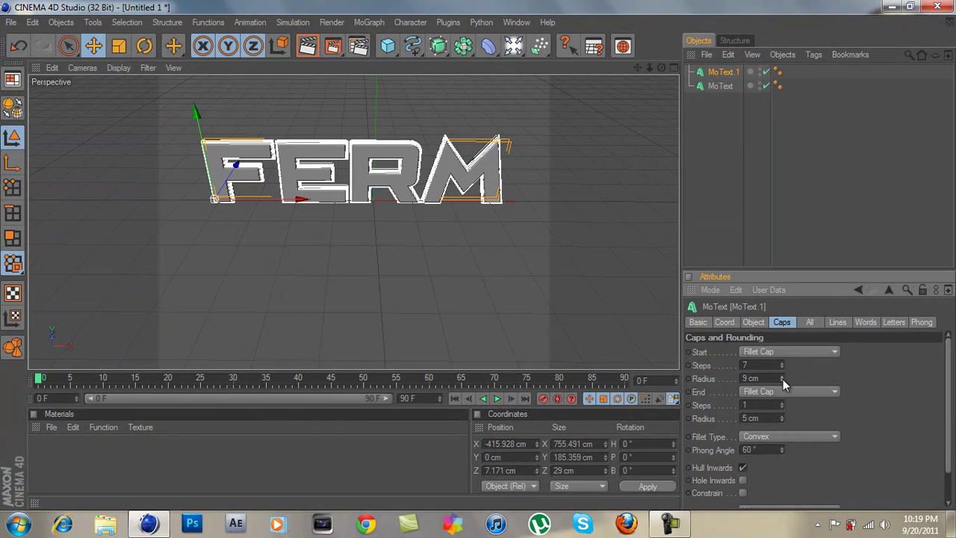
left_click(781, 381)
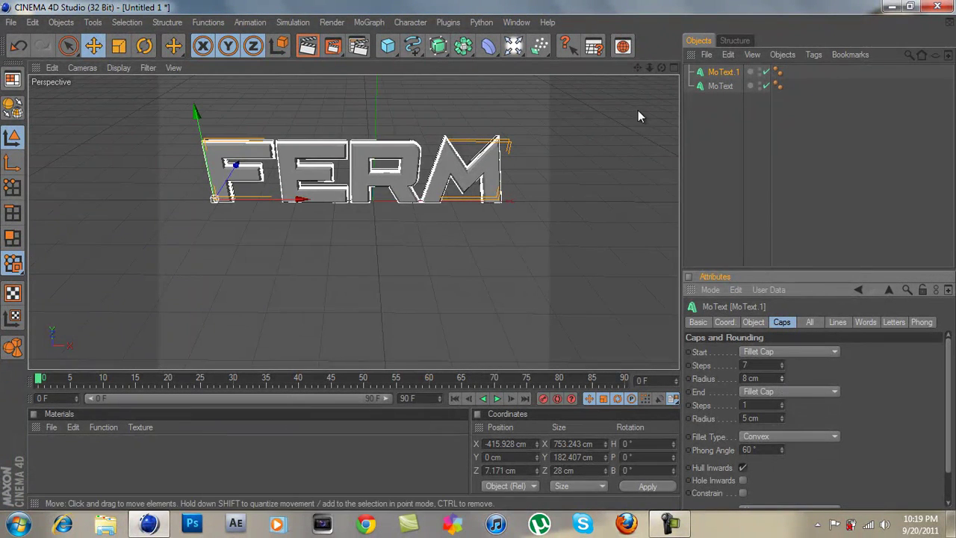
Step: Render the viewport from a near-frontal angle and from a higher angle to examine the text's bevelled outline
left_click_drag(663, 68, 479, 259)
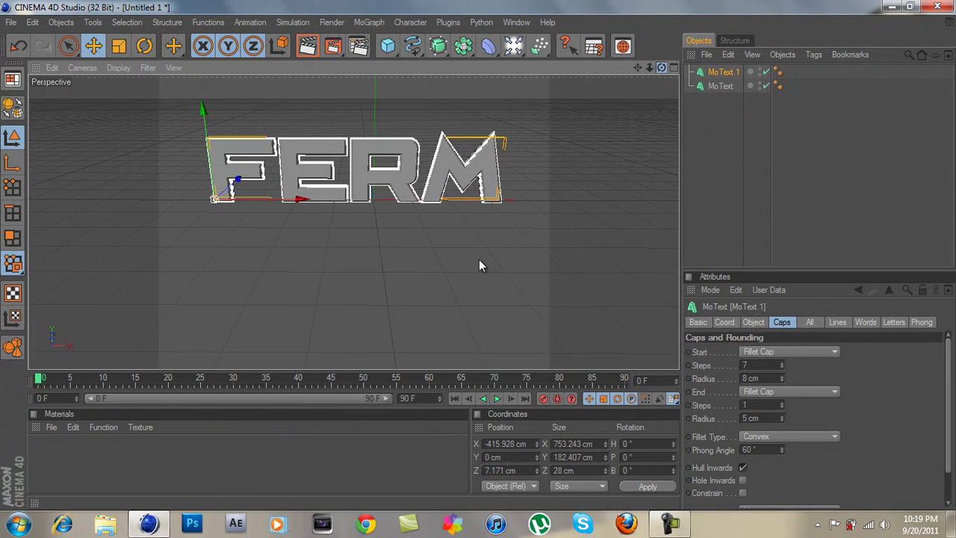
left_click(313, 50)
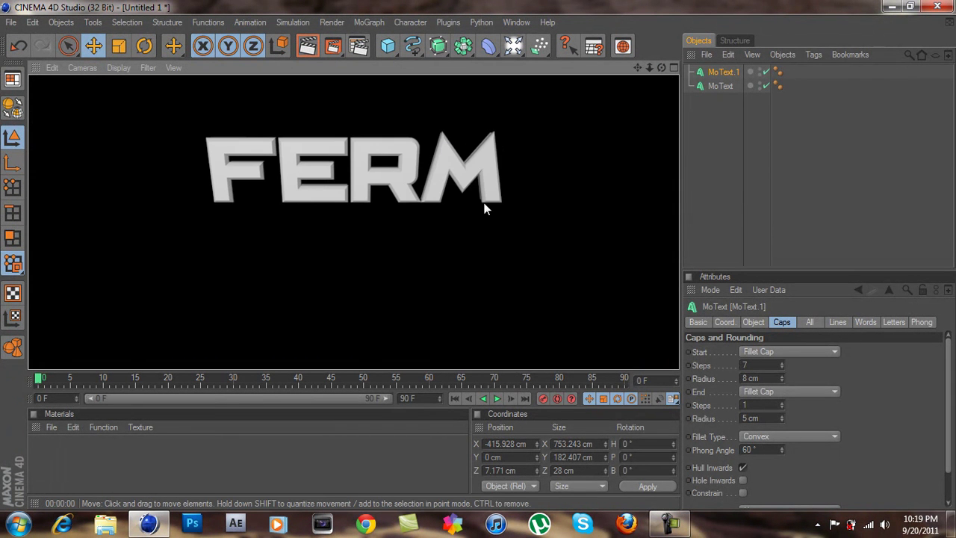
left_click_drag(661, 68, 487, 238)
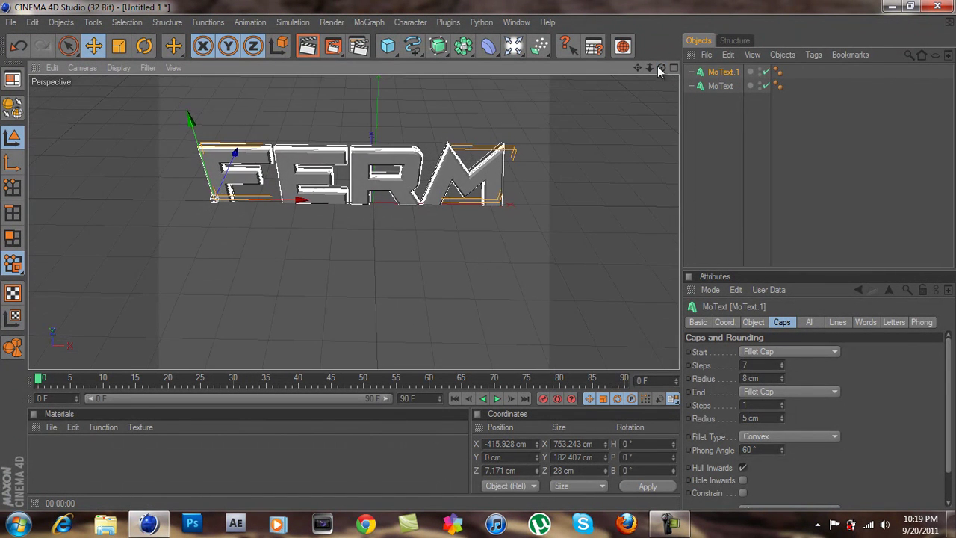
left_click(308, 47)
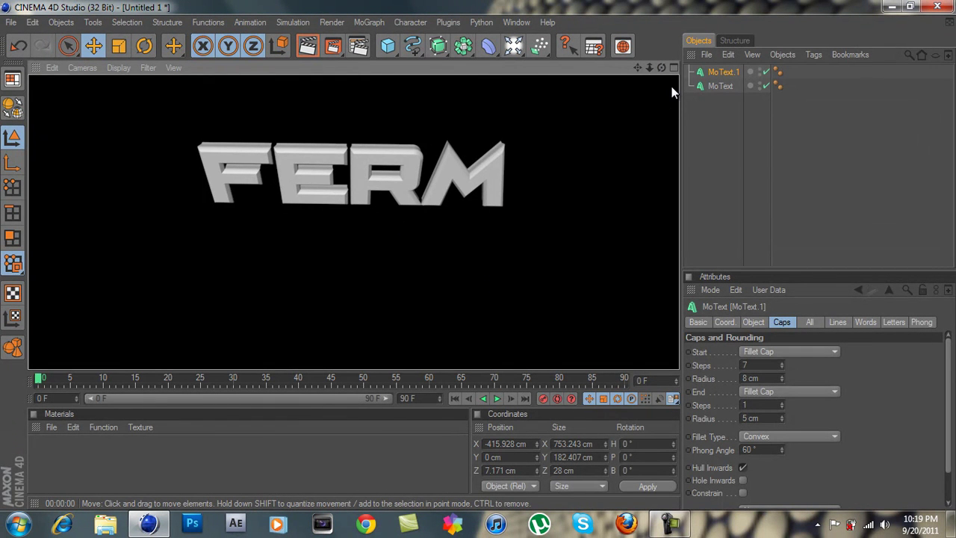
left_click_drag(662, 68, 481, 257)
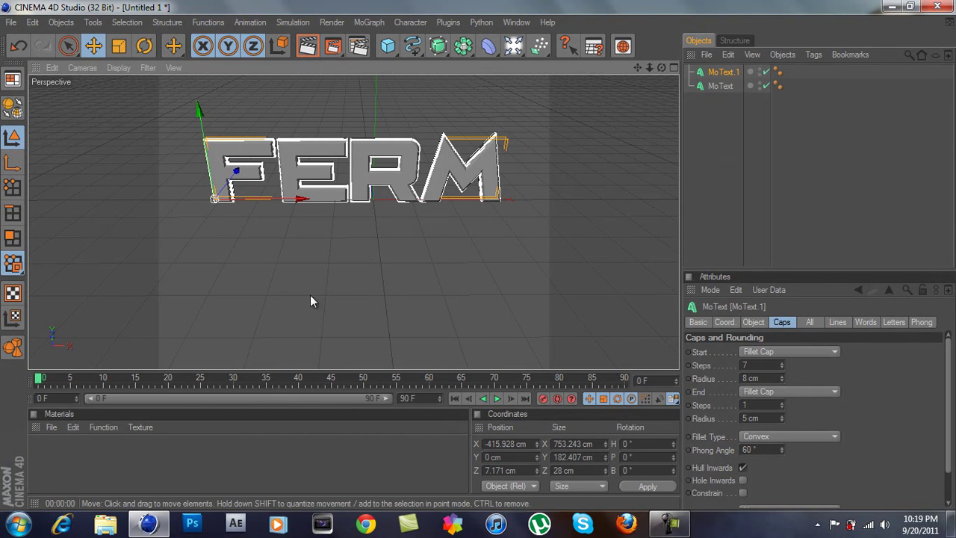
Step: Open the Content Browser and browse to the library's browser folder inside MAXON's CINEMA 4D R12 program folder on drive C
left_click(518, 24)
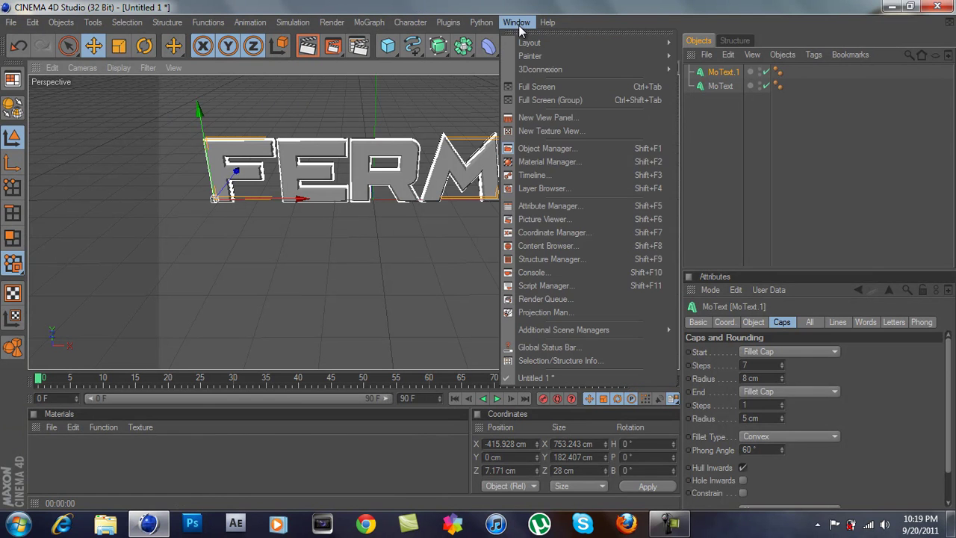
left_click(556, 246)
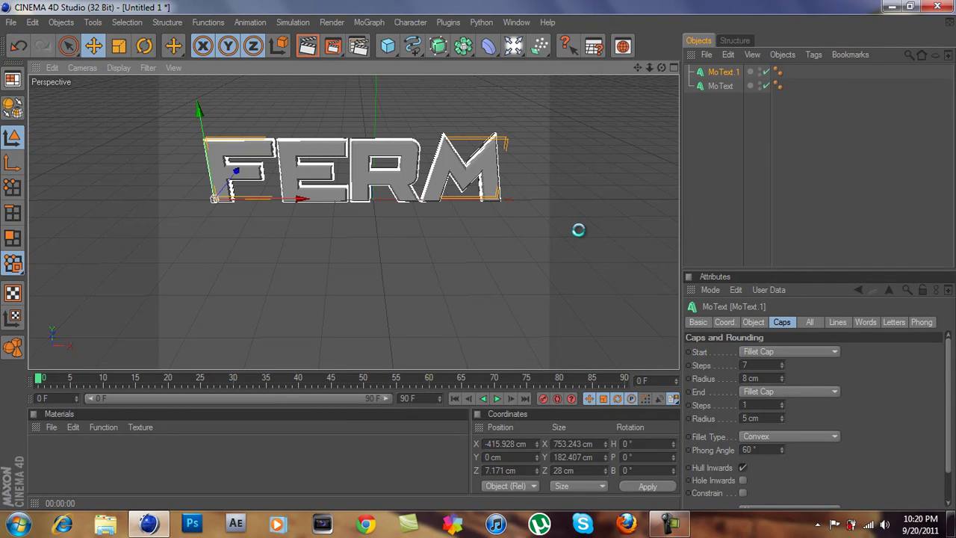
left_click(158, 89)
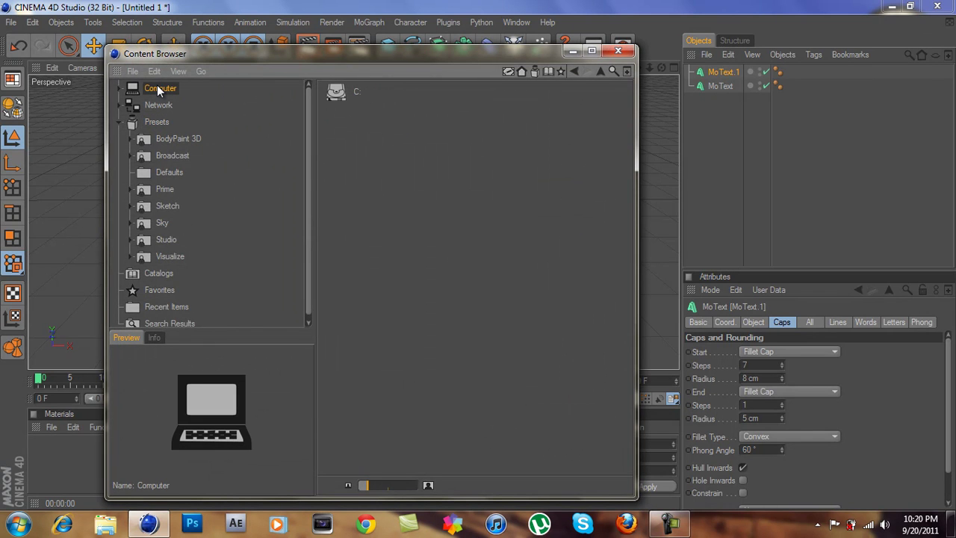
double_click(360, 90)
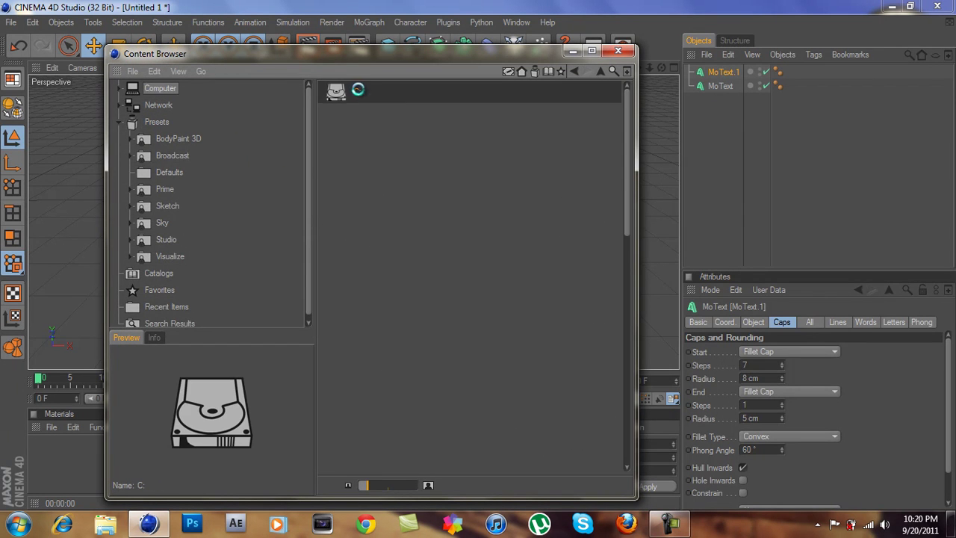
double_click(388, 254)
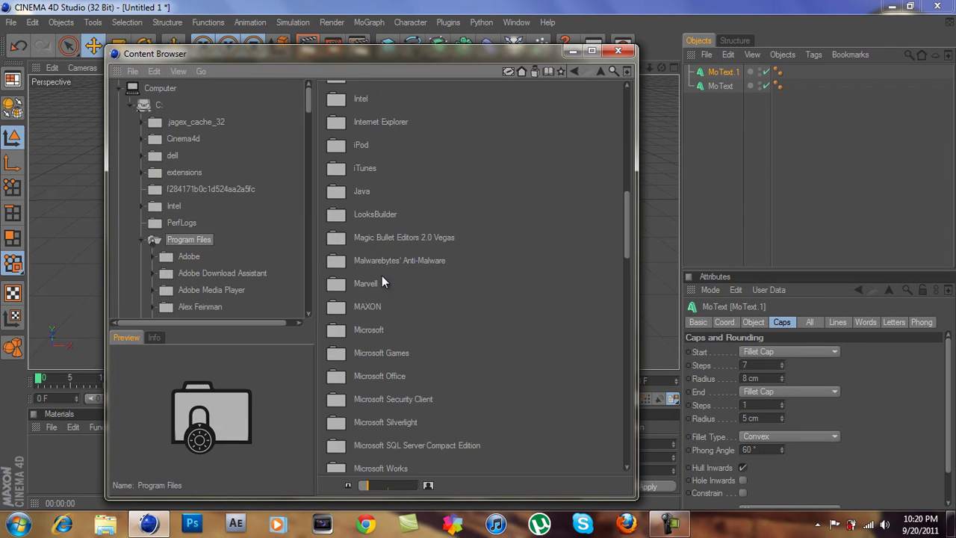
double_click(368, 306)
double_click(384, 91)
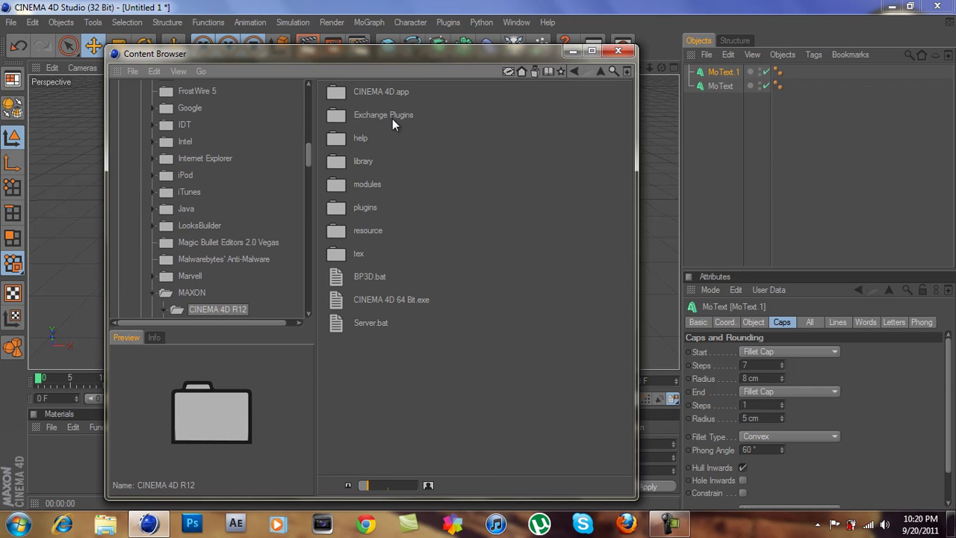
double_click(363, 160)
double_click(369, 89)
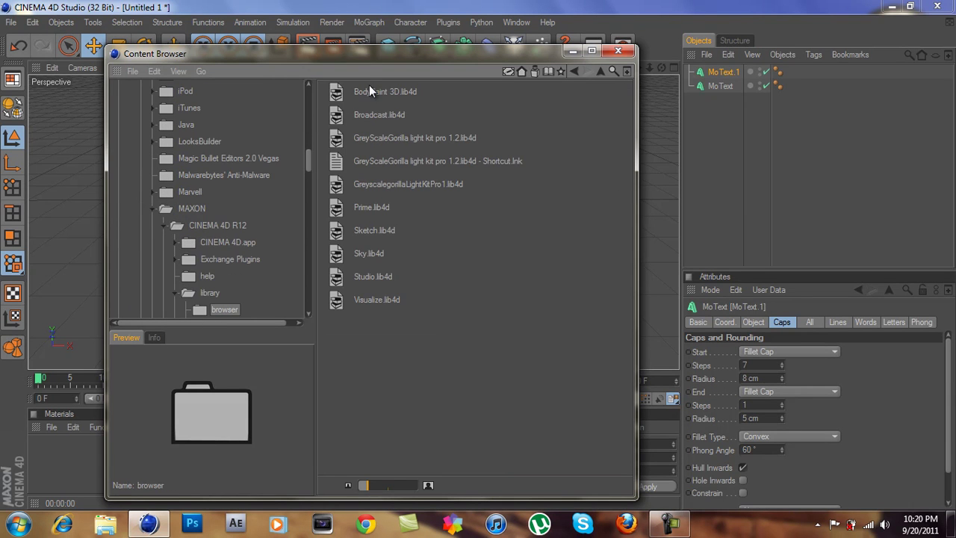
Step: Load OverheadSoftbox.c4d from the GreyscalegorillaLightKitPro1 library into the scene, close the Content Browser and render the view
left_click(385, 186)
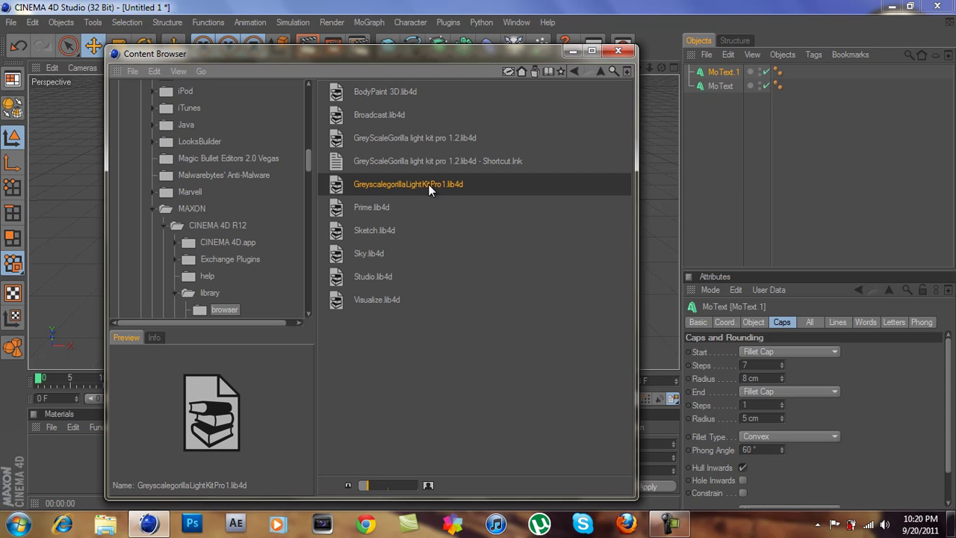
double_click(462, 183)
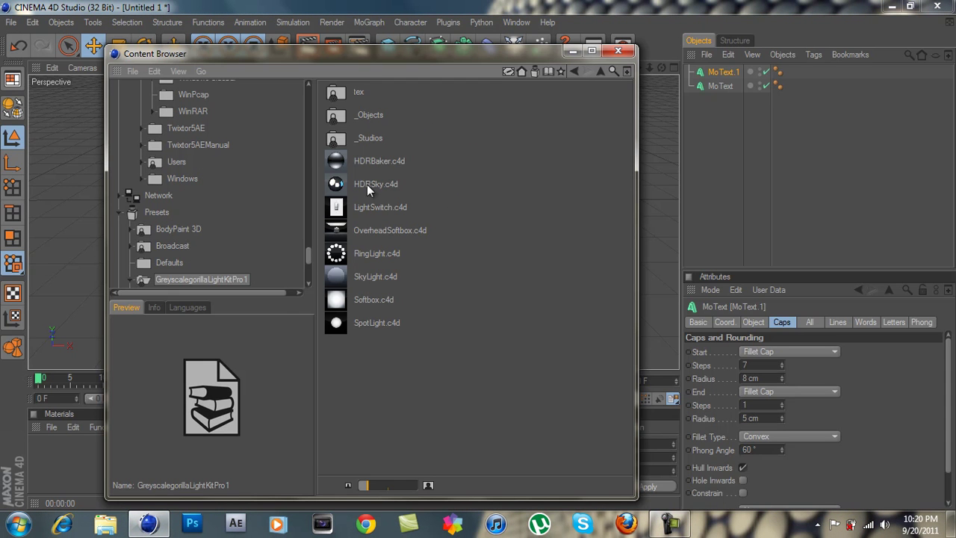
left_click(365, 233)
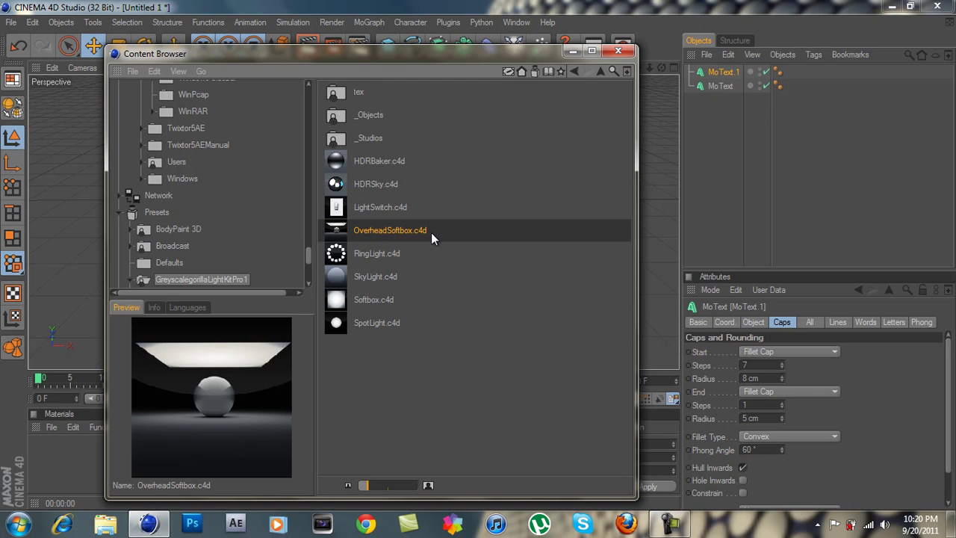
double_click(409, 228)
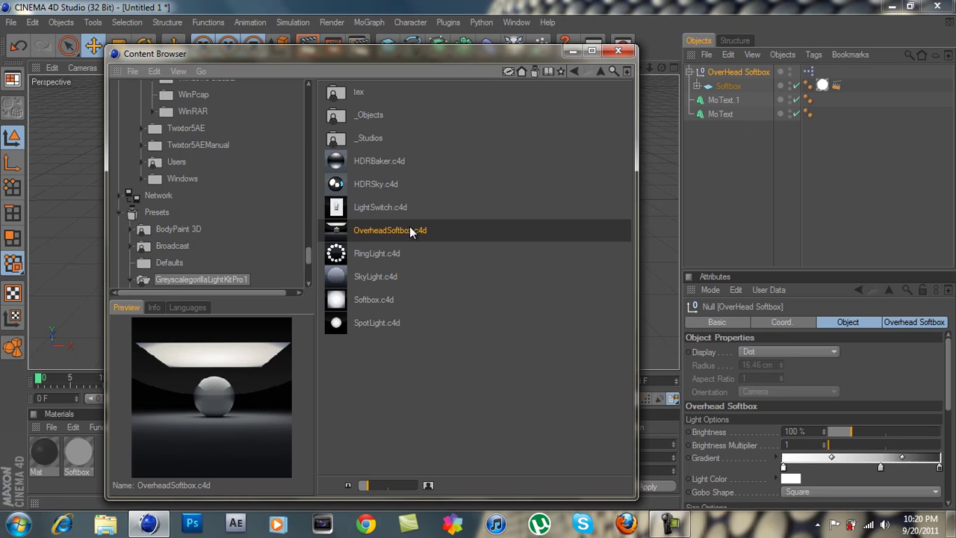
left_click(617, 50)
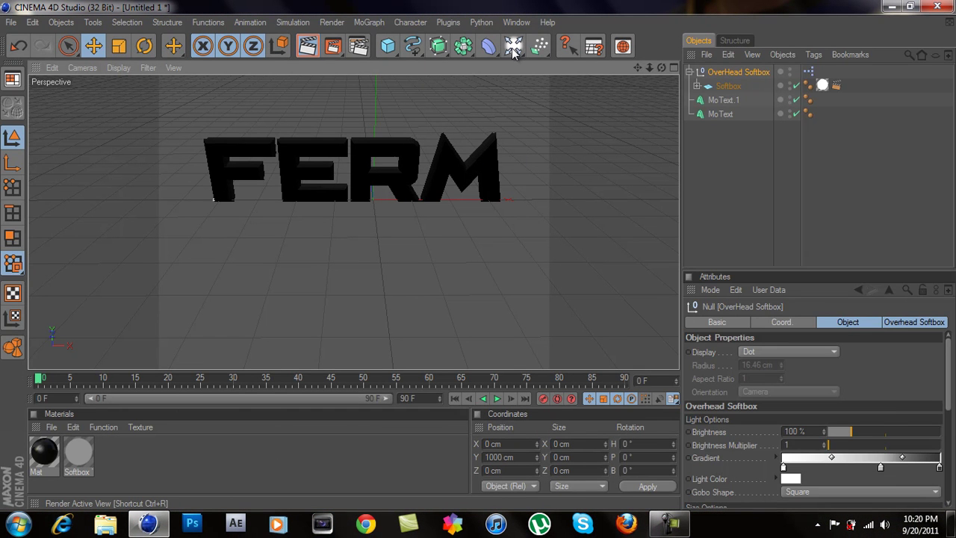
key("ctrl+r")
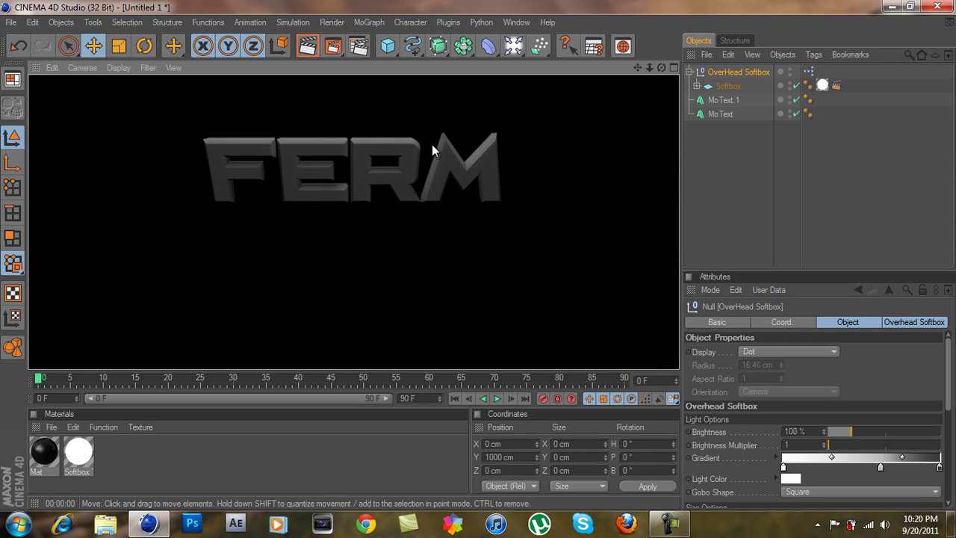
Step: Raise the start fillet cap of MoText.1 to 18 steps and render the view
left_click(723, 99)
left_click(782, 364)
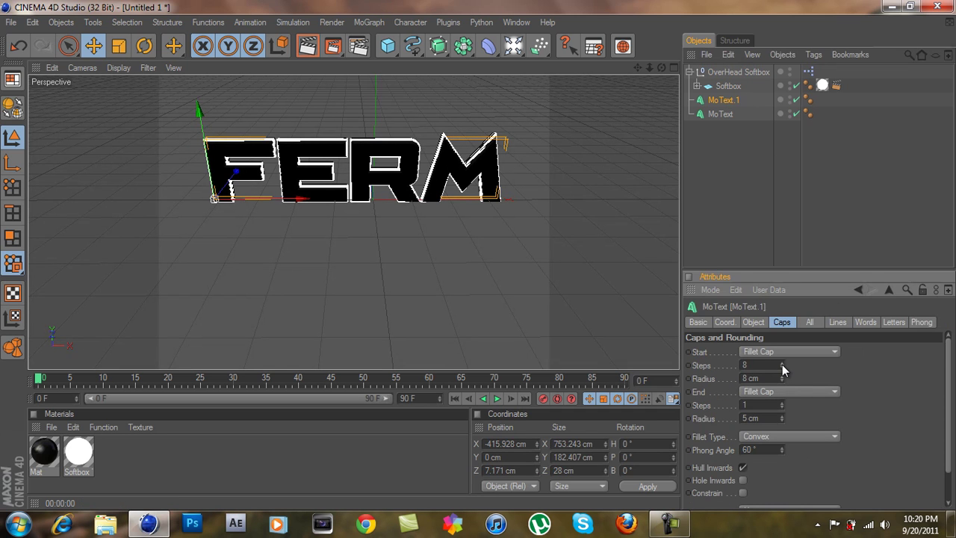
left_click(781, 365)
left_click(782, 365)
left_click(782, 364)
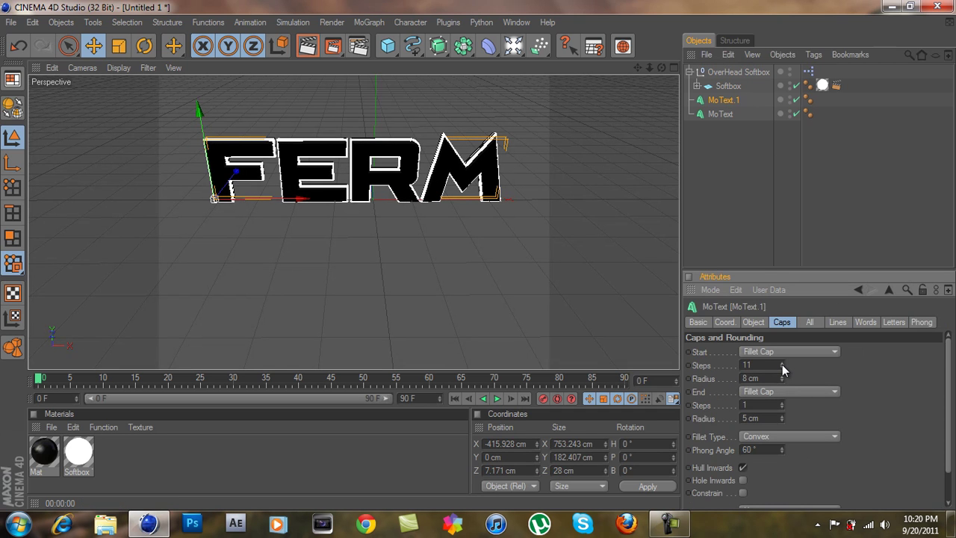
left_click(782, 364)
left_click(782, 364)
left_click(782, 365)
left_click(782, 365)
left_click(782, 365)
left_click(782, 365)
left_click(782, 365)
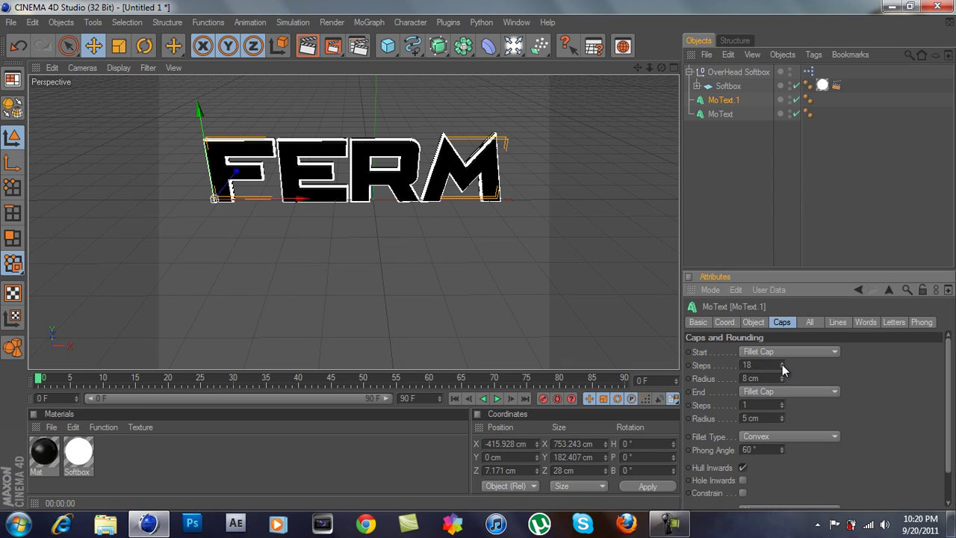
left_click(311, 47)
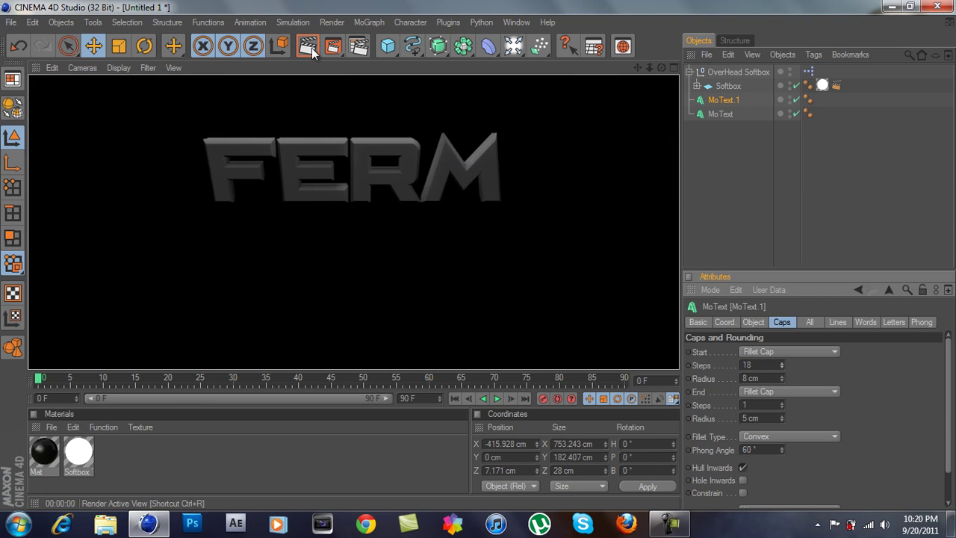
Step: Lower the start fillet cap of MoText.1 to 1 step and render the view
left_click(782, 367)
left_click(782, 367)
left_click(782, 367)
left_click(782, 367)
left_click(782, 367)
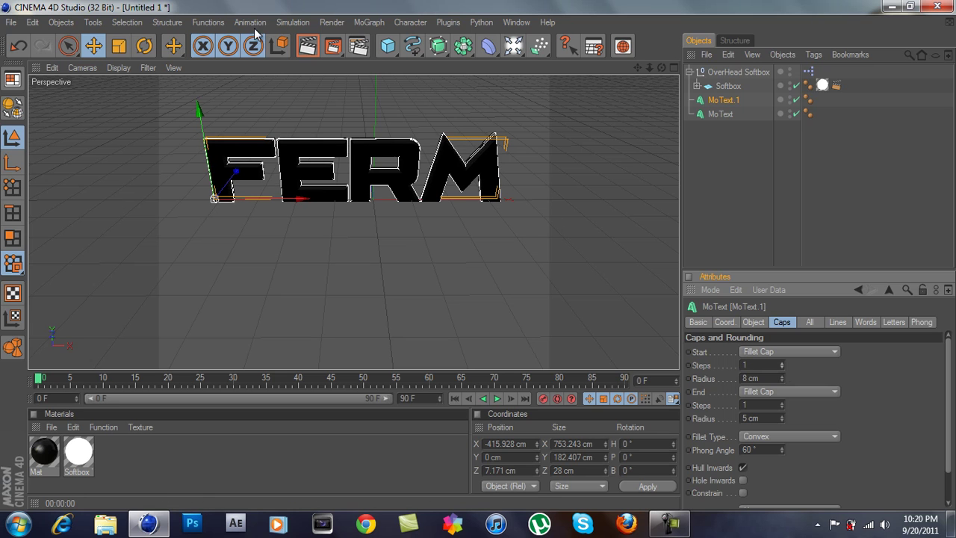
left_click(309, 47)
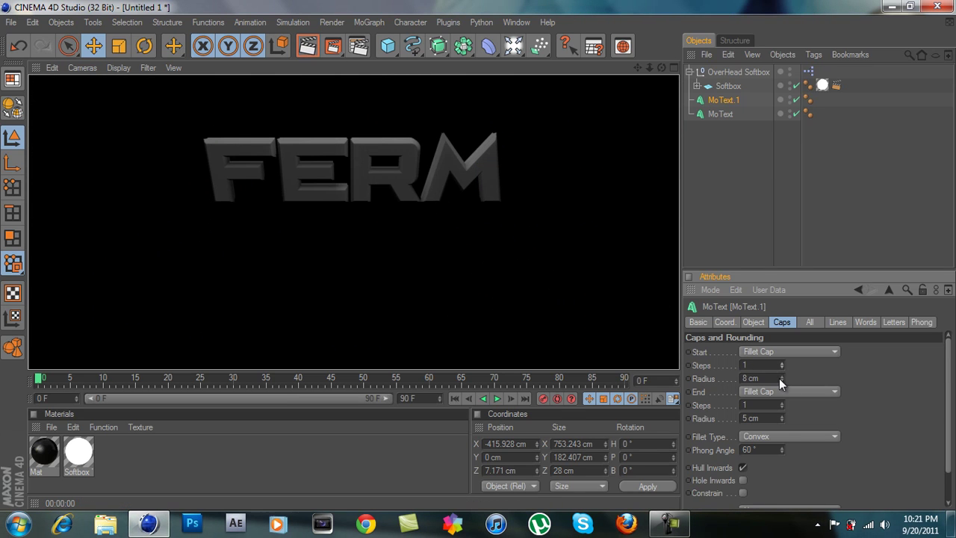
Step: Set the start fillet cap radius of MoText.1 to 5 cm and render the view
left_click_drag(784, 381, 783, 380)
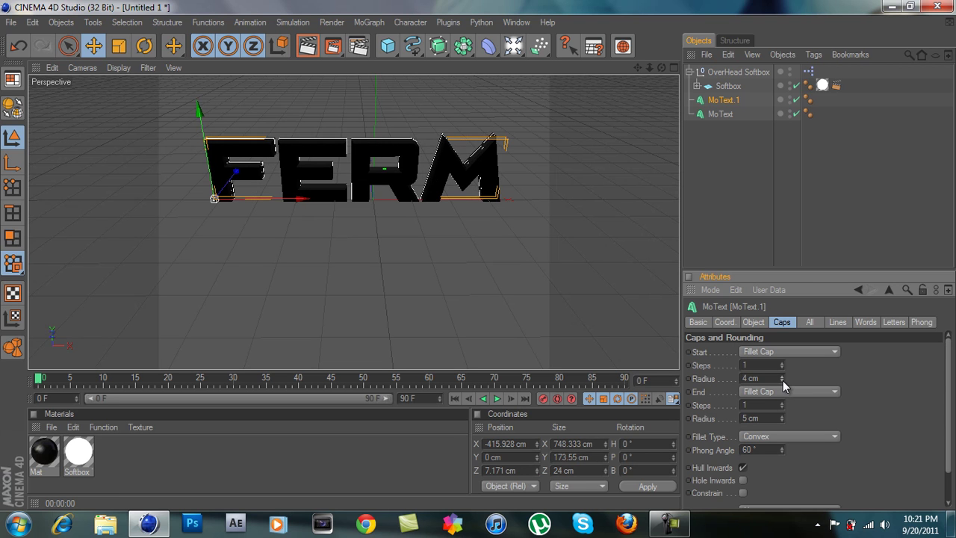
left_click(783, 374)
left_click(307, 48)
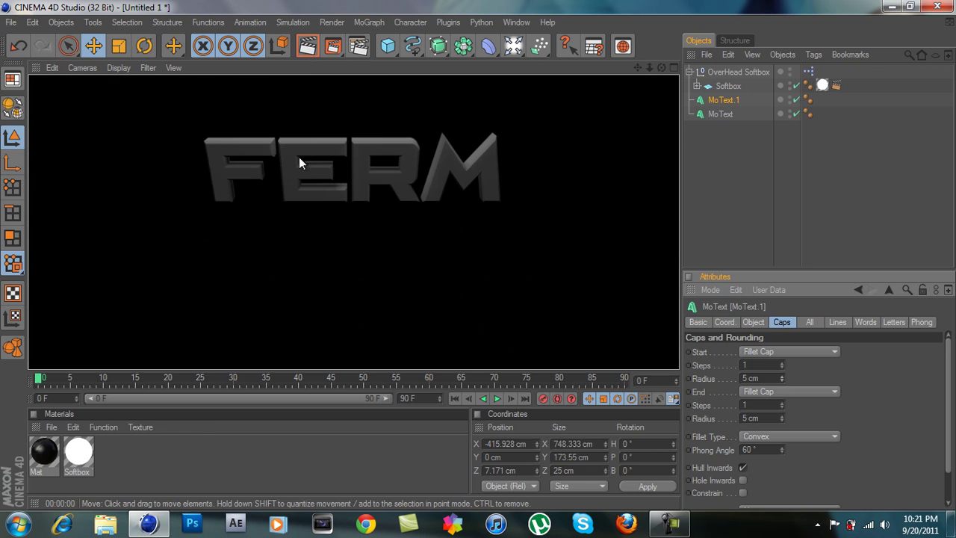
Step: Move MoText.1 up along Y to about 6.4 cm and render the view
left_click(722, 99)
left_click_drag(661, 68, 480, 256)
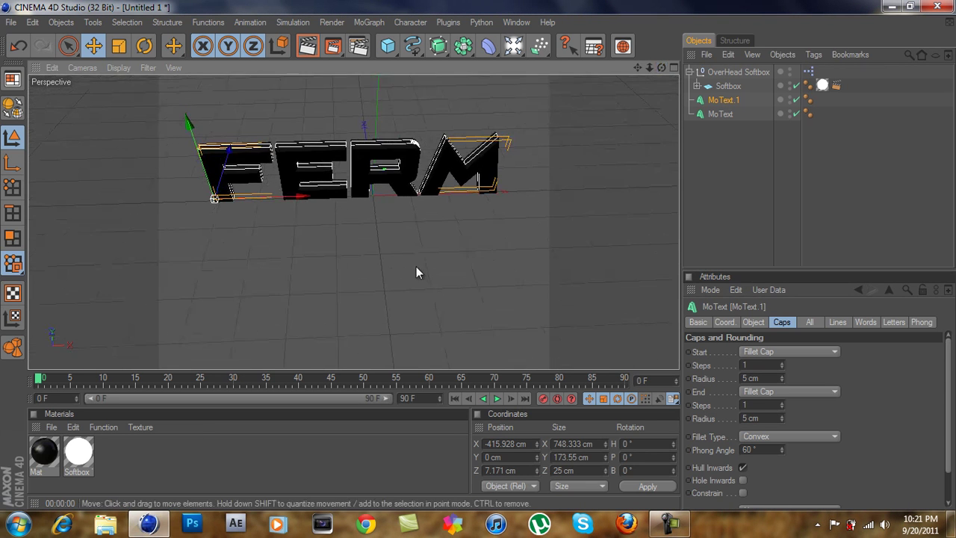
left_click_drag(190, 138, 479, 260)
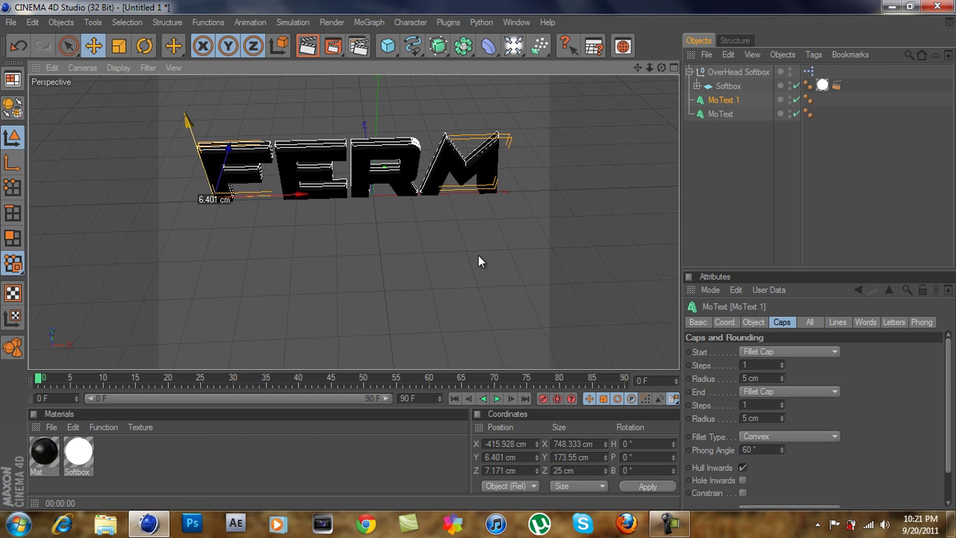
left_click_drag(661, 68, 478, 260)
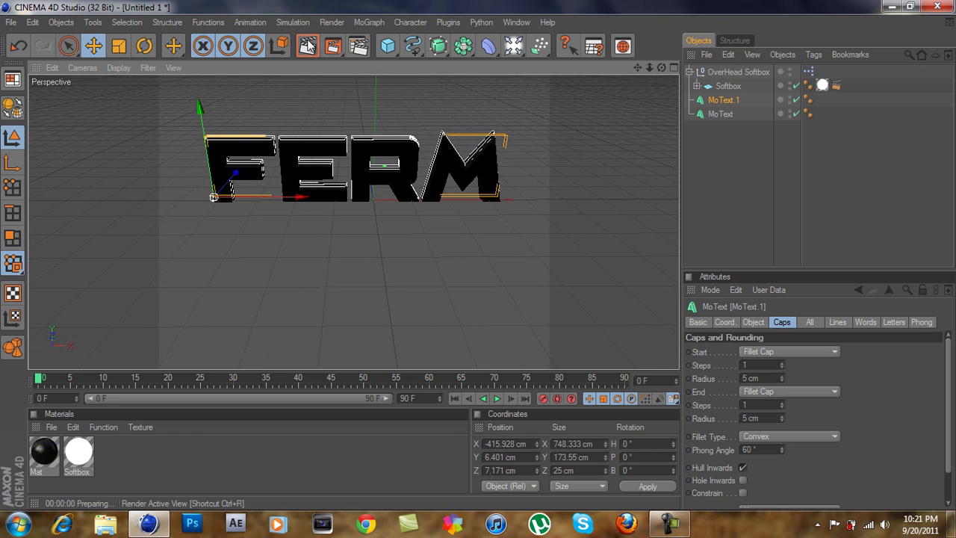
left_click(332, 48)
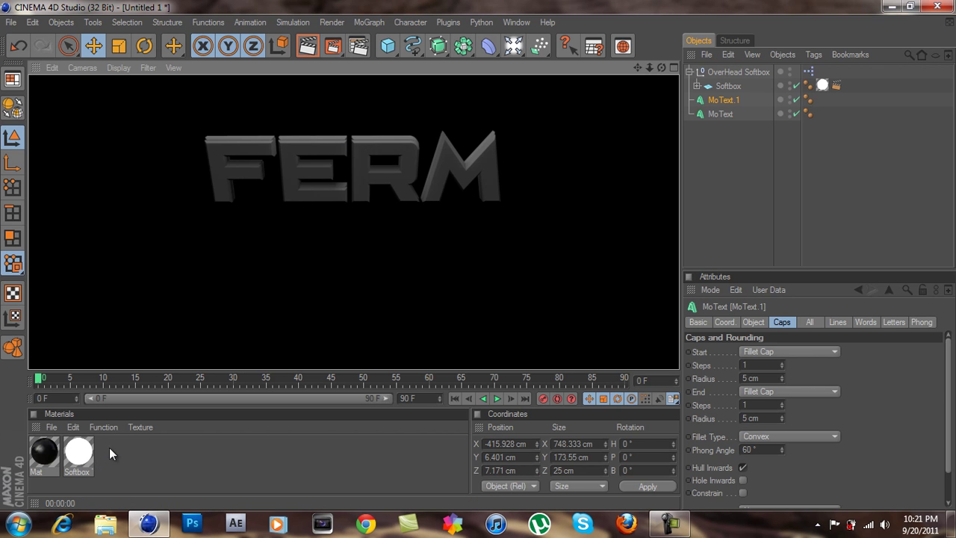
Step: Merge the file containing the AcrezHD coloured materials into the current scene
left_click(11, 22)
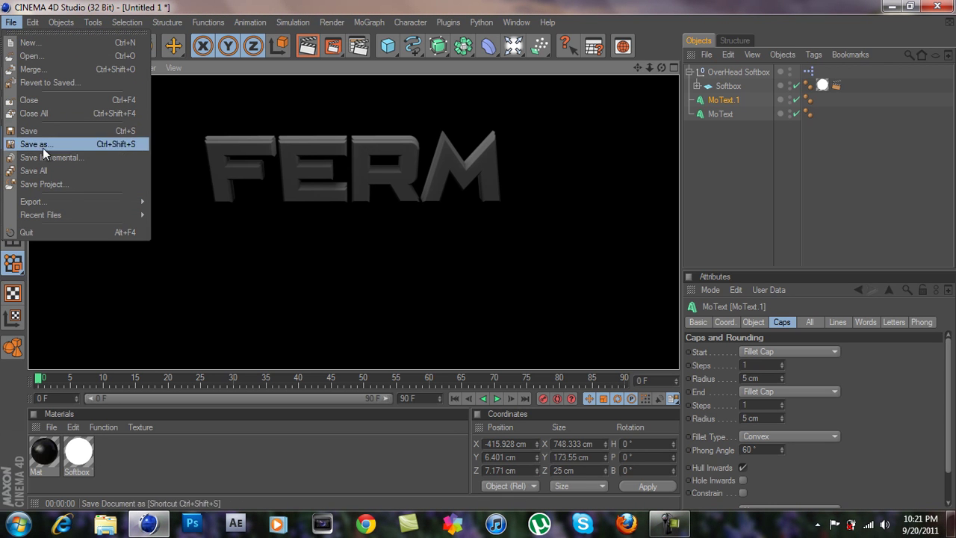
left_click(45, 70)
left_click(254, 127)
double_click(237, 128)
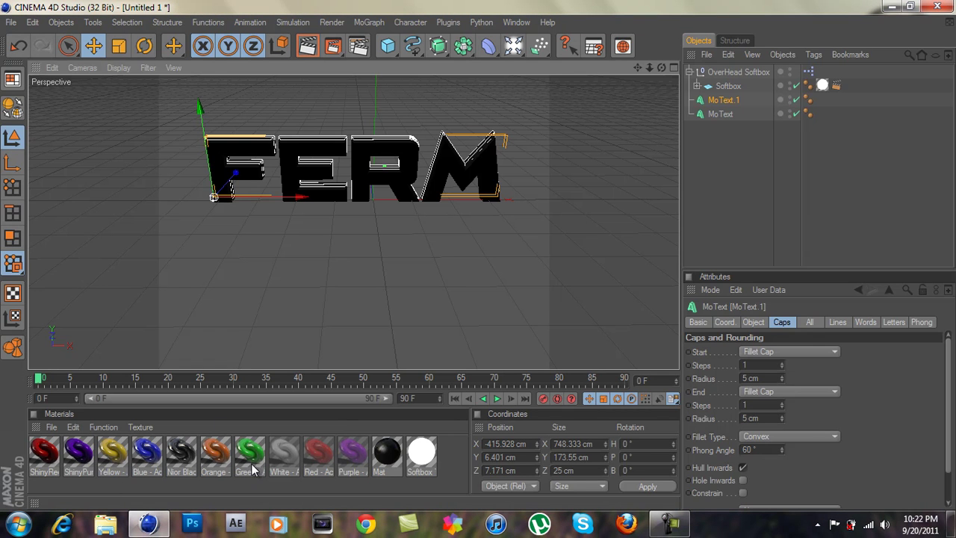
Step: Apply the Green - AcrezHD material to MoText and Nior Black - AcrezHD to MoText.1, rendering the view after each
left_click_drag(252, 456, 717, 113)
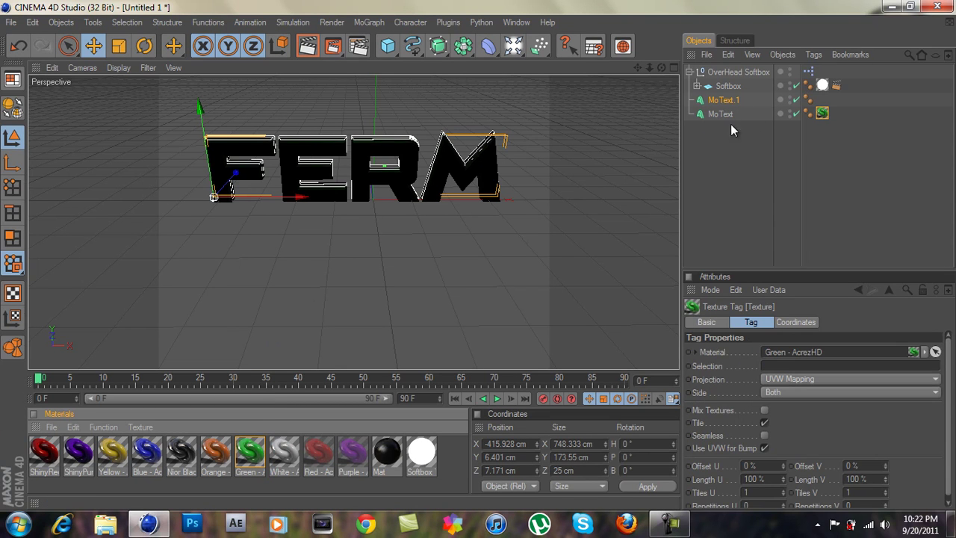
left_click(307, 46)
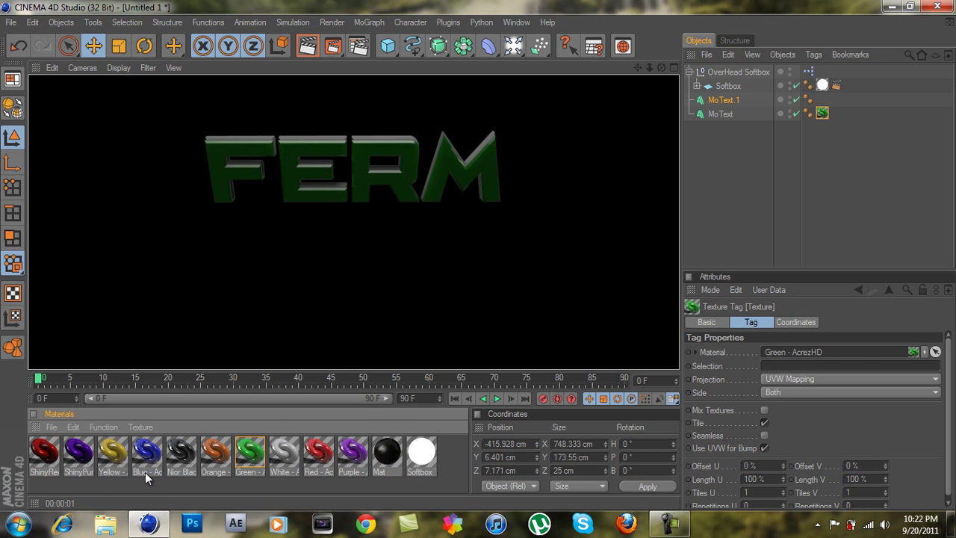
left_click_drag(180, 465, 719, 101)
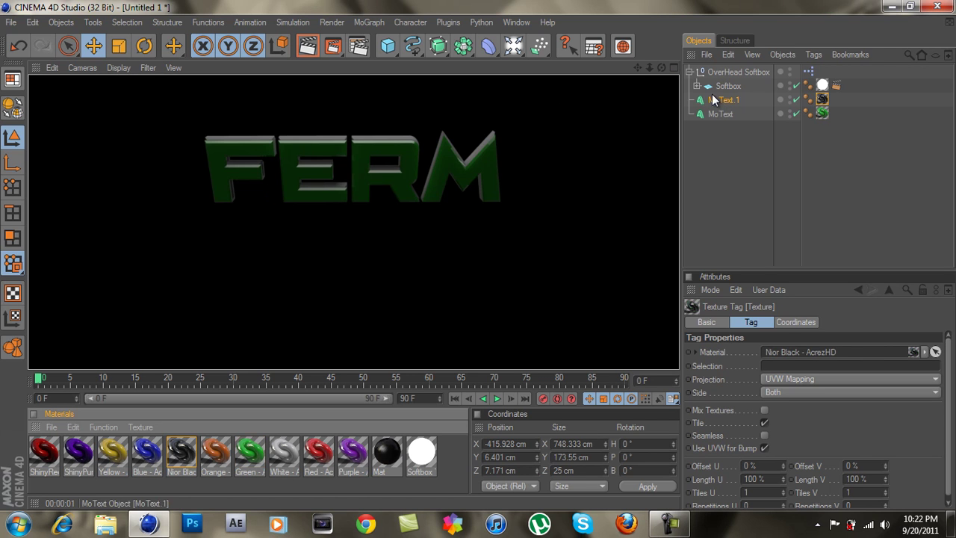
left_click(306, 47)
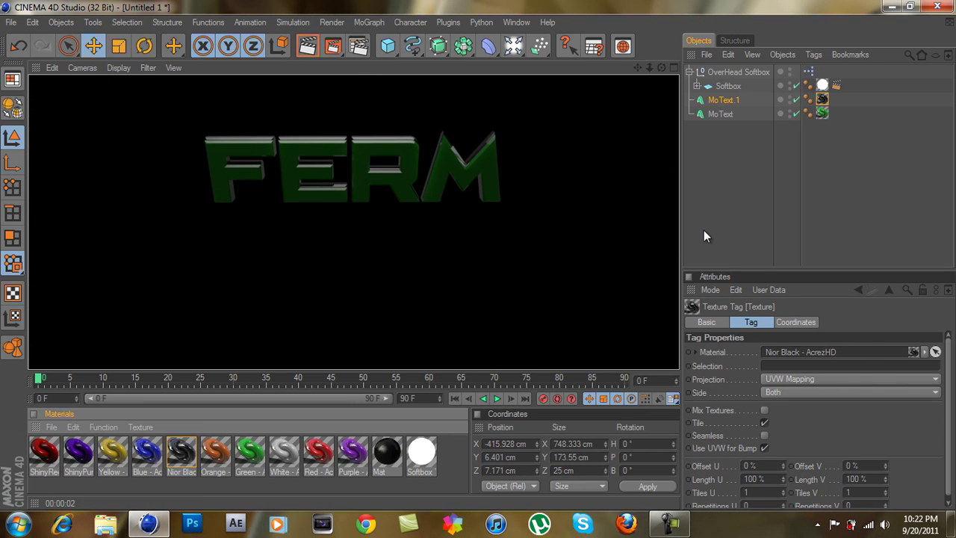
Step: Shift both MoText objects together along negative X, bringing MoText.1 to about -423.2 cm
left_click(719, 113, "shift")
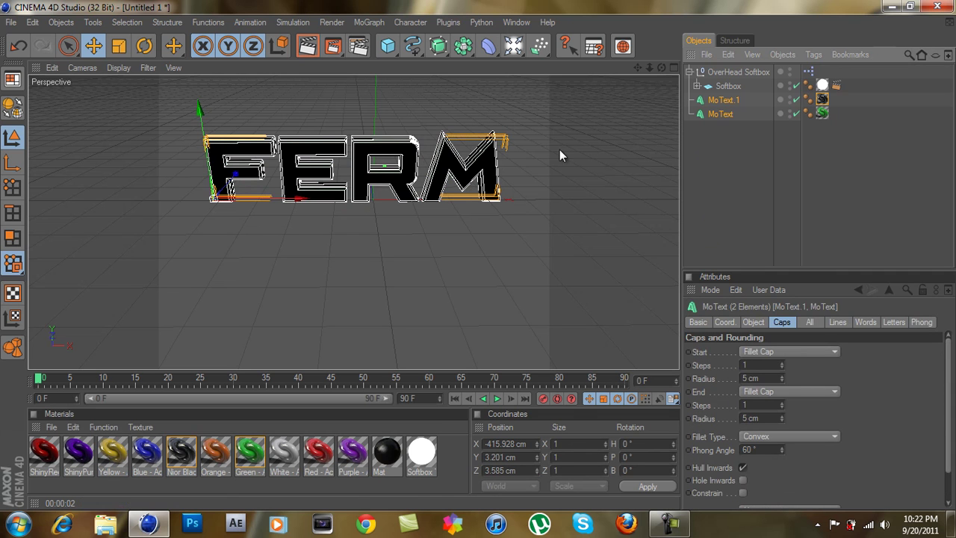
left_click_drag(303, 199, 301, 198)
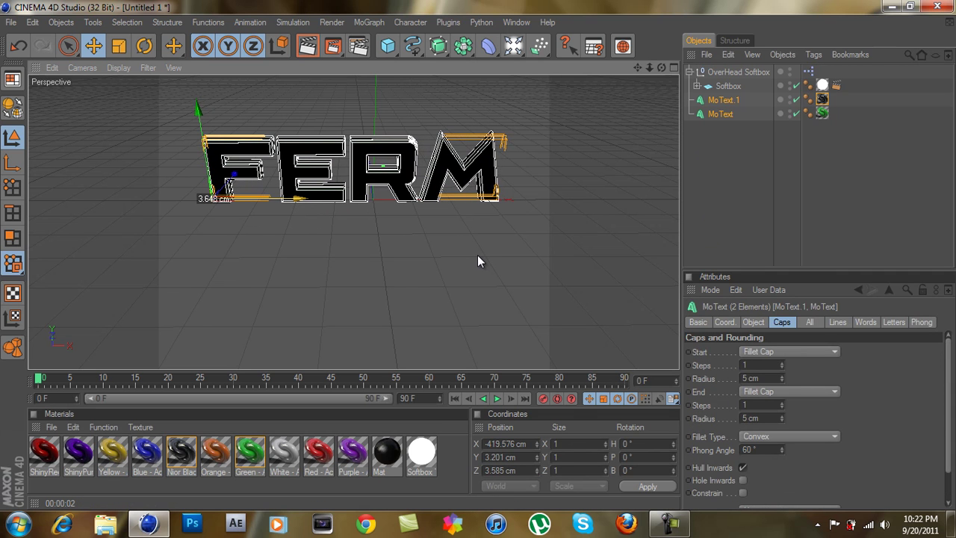
left_click(725, 101)
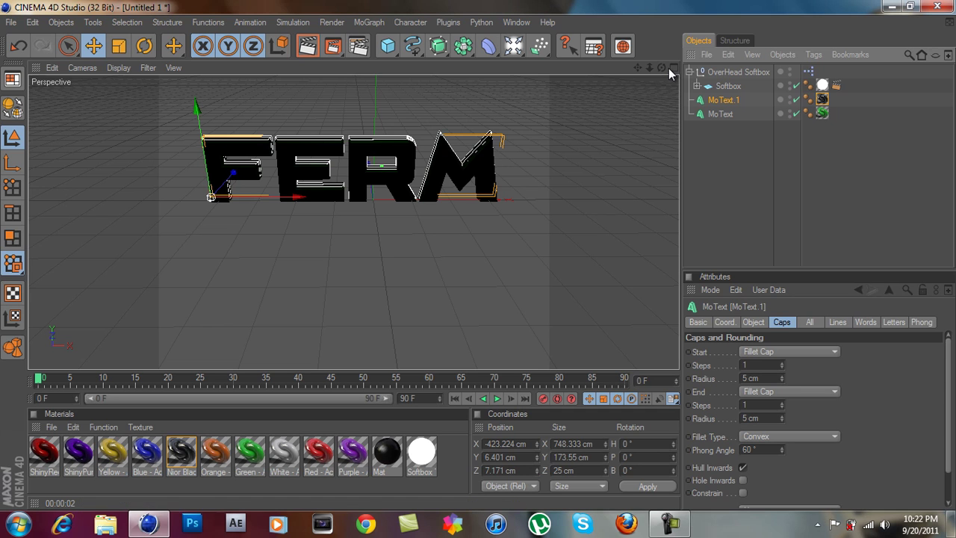
left_click_drag(662, 67, 479, 254)
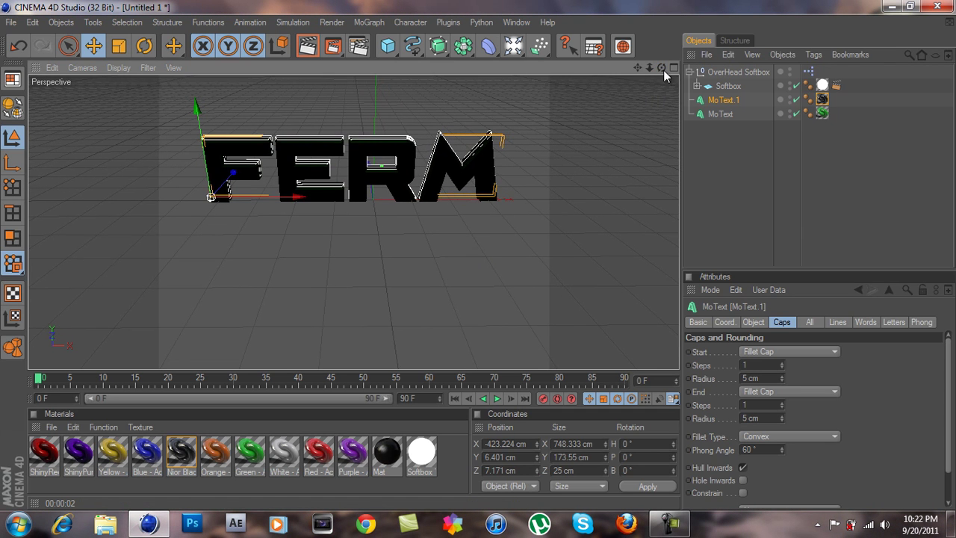
Step: Render a preview of the view and set the render output size to 1280 x 720 pixels
left_click(706, 114)
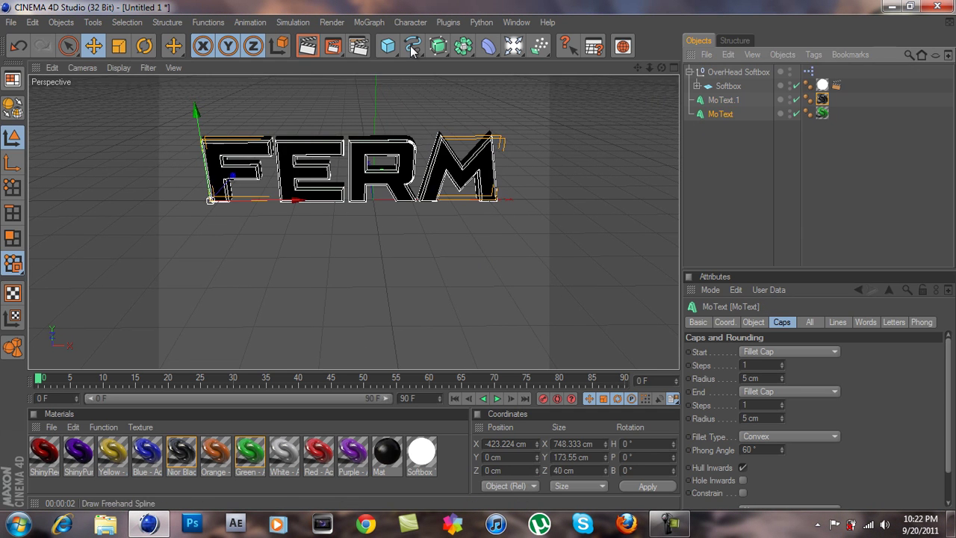
left_click(311, 47)
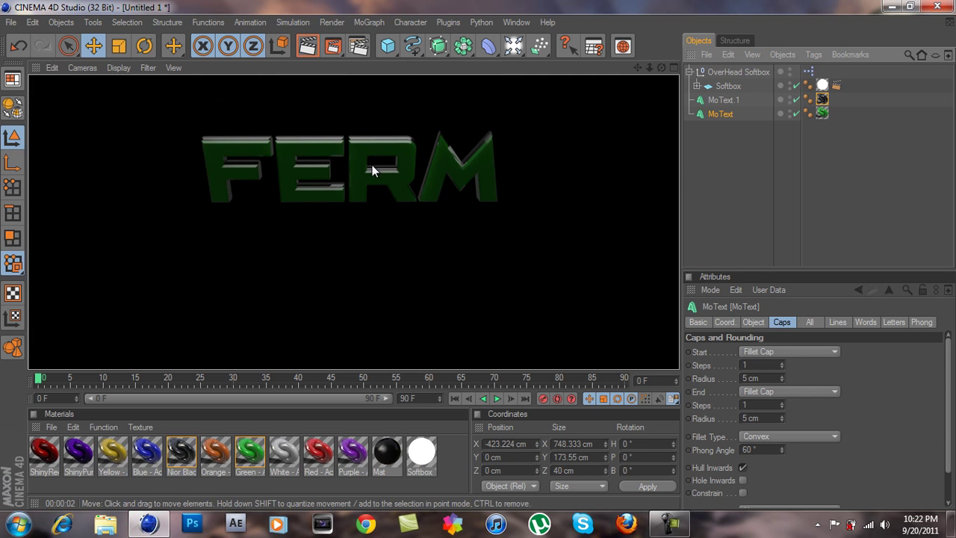
left_click(359, 47)
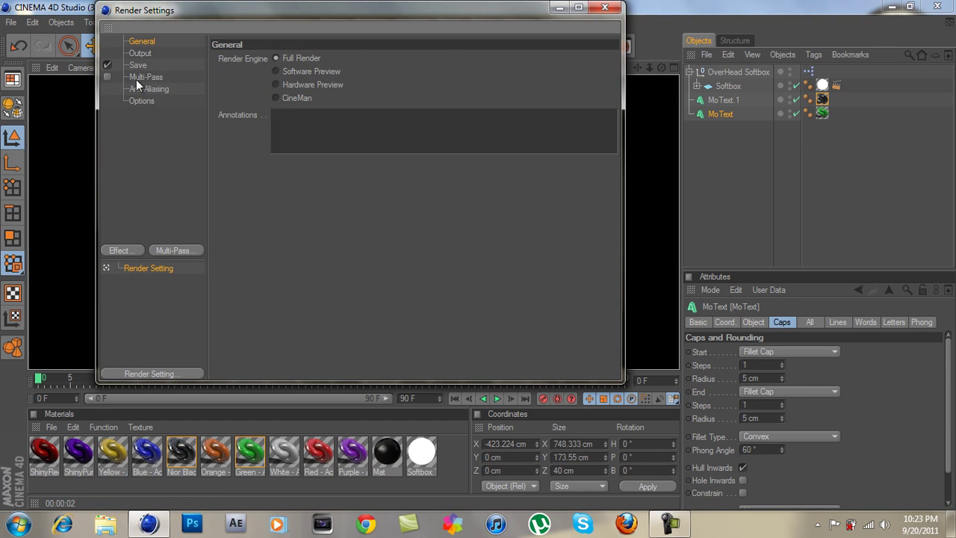
left_click(140, 54)
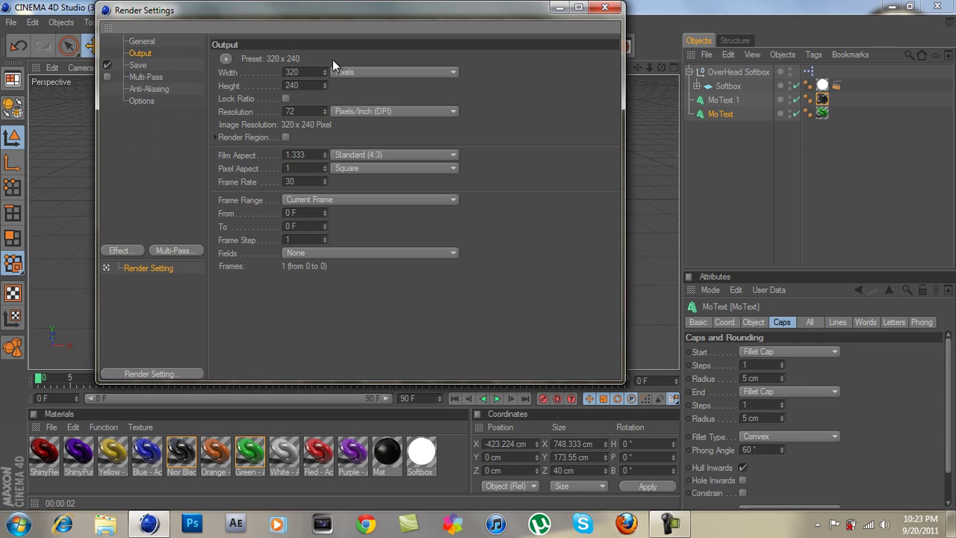
type("1280")
left_click(310, 85)
type("720")
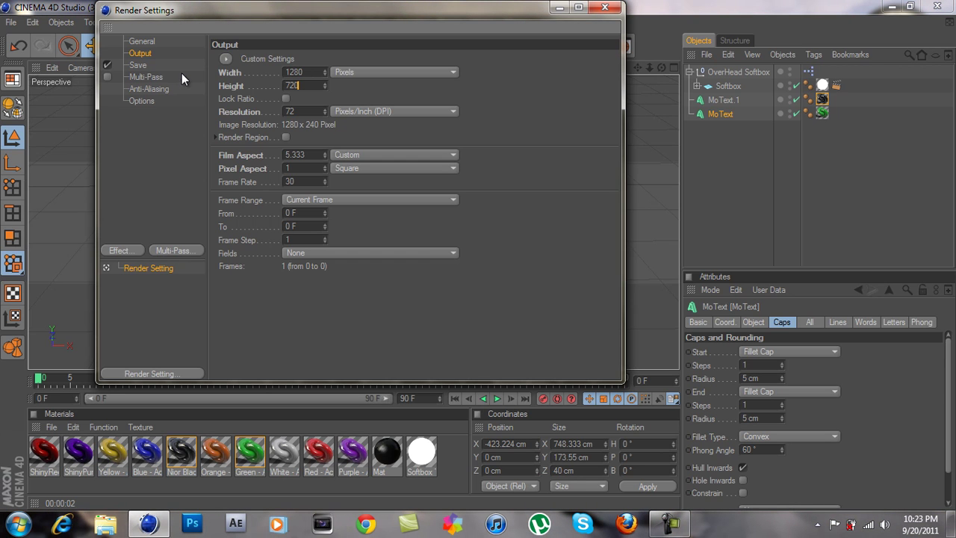
key("Return")
Step: Set the render save format to PNG and enable Alpha Channel
left_click(139, 65)
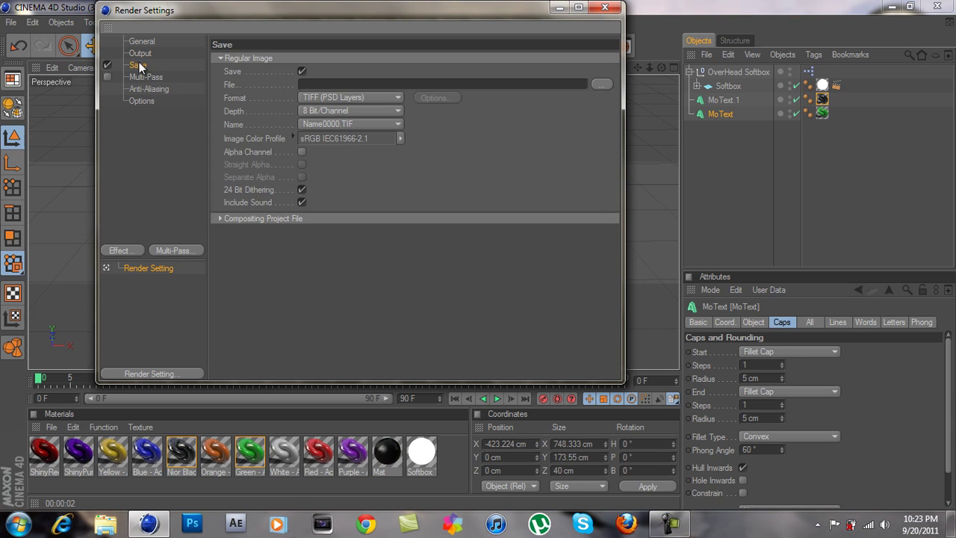
left_click(341, 97)
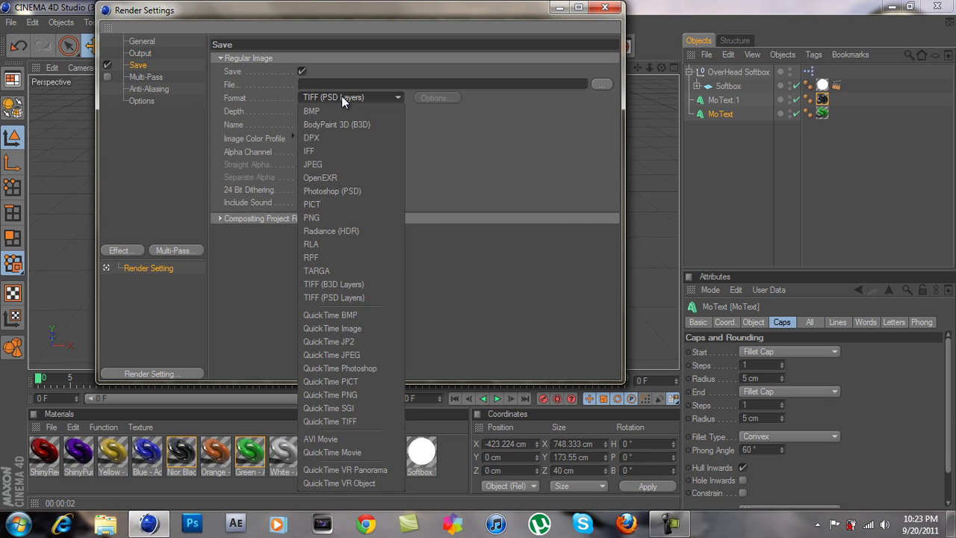
left_click(351, 218)
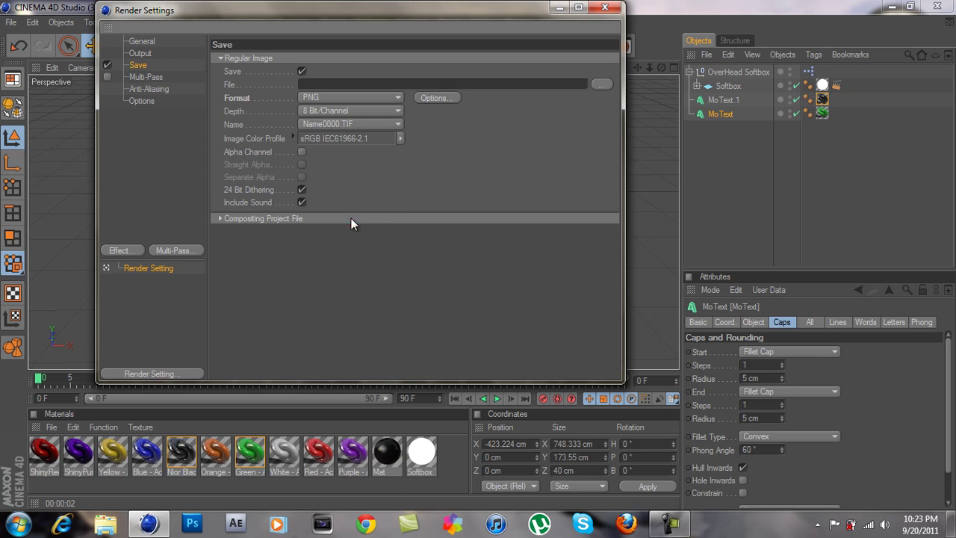
left_click(302, 151)
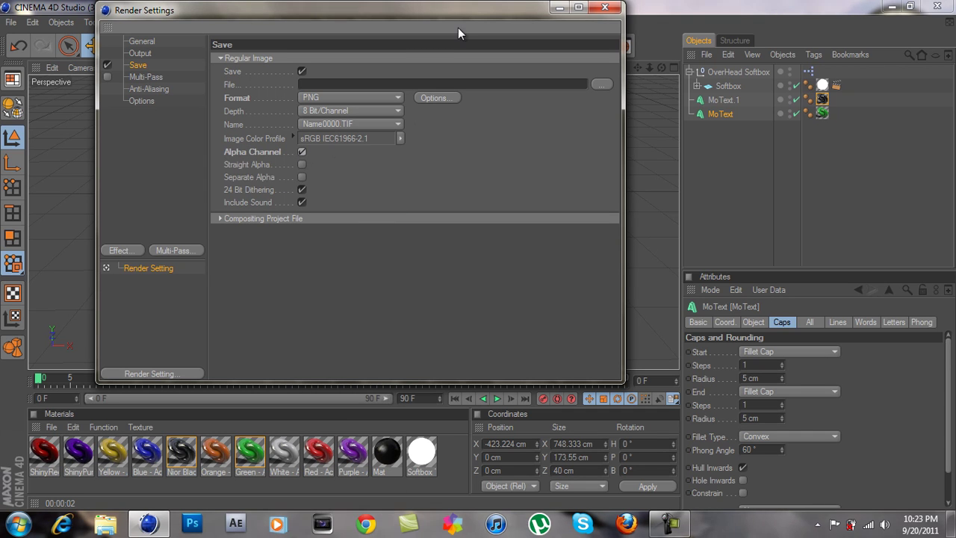
left_click_drag(475, 12, 449, 242)
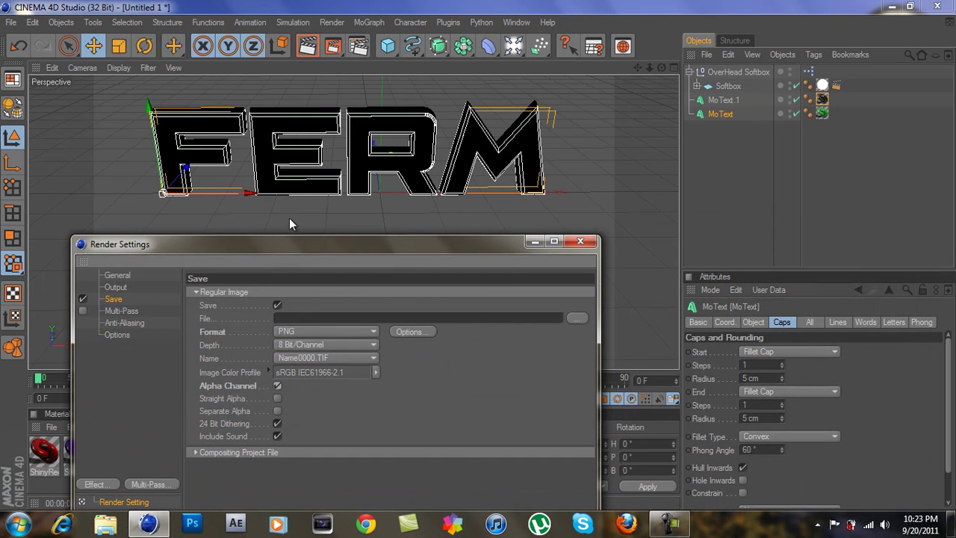
left_click_drag(362, 245, 694, 30)
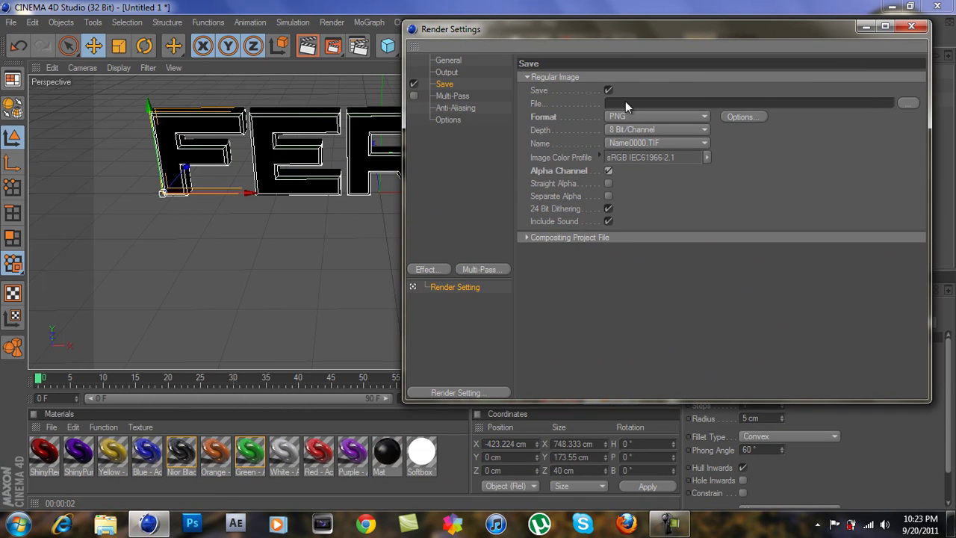
left_click_drag(623, 28, 600, 173)
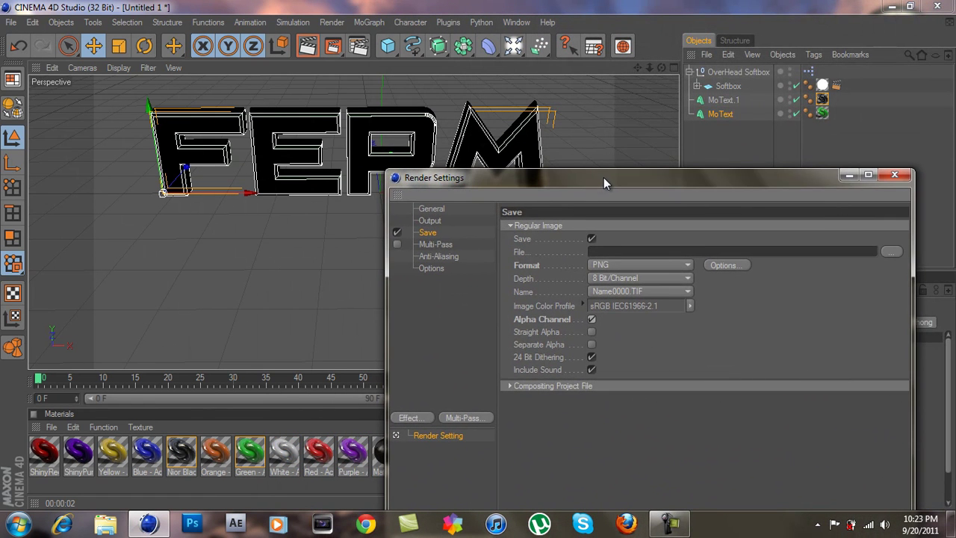
left_click_drag(603, 177, 487, 43)
left_click(309, 110)
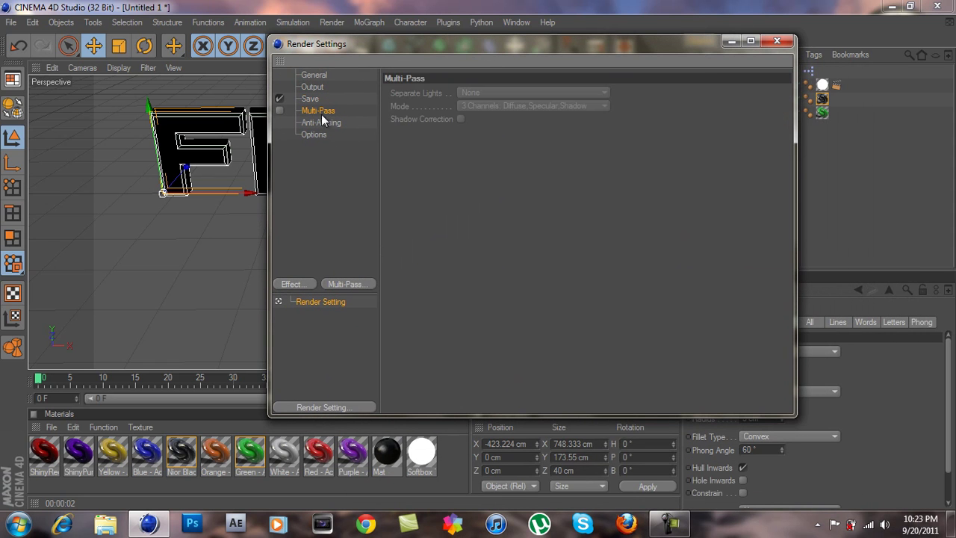
left_click(326, 124)
left_click(318, 136)
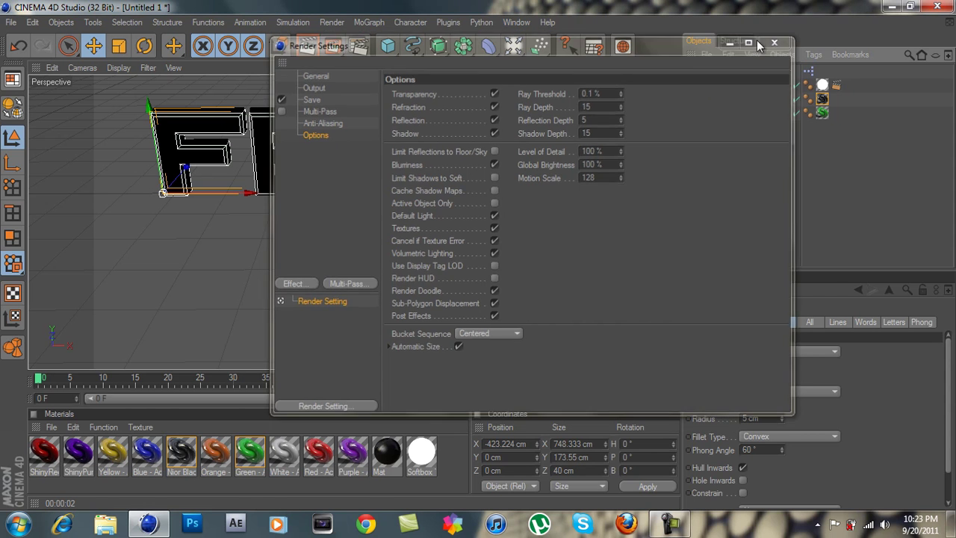
left_click(778, 40)
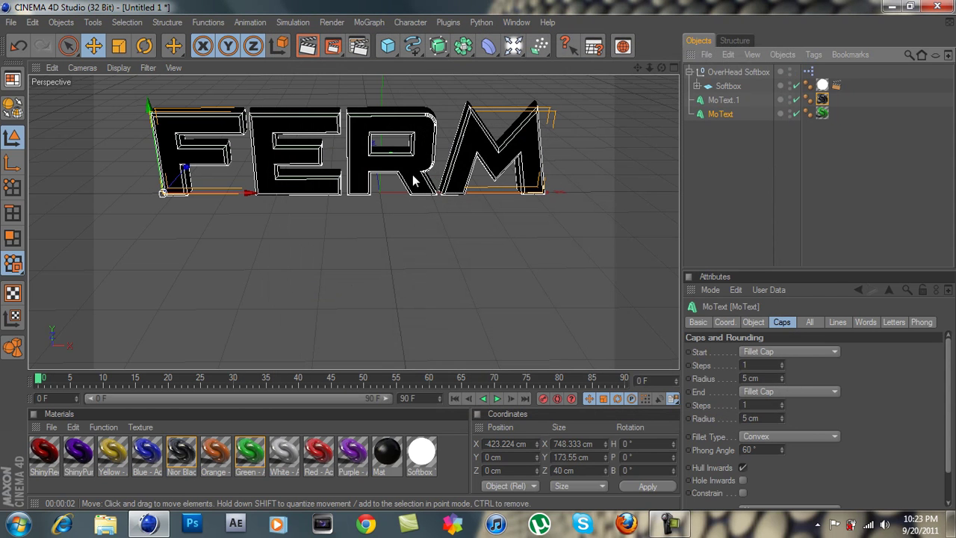
Step: Add the Global Illumination effect to the render settings and close them
left_click(357, 48)
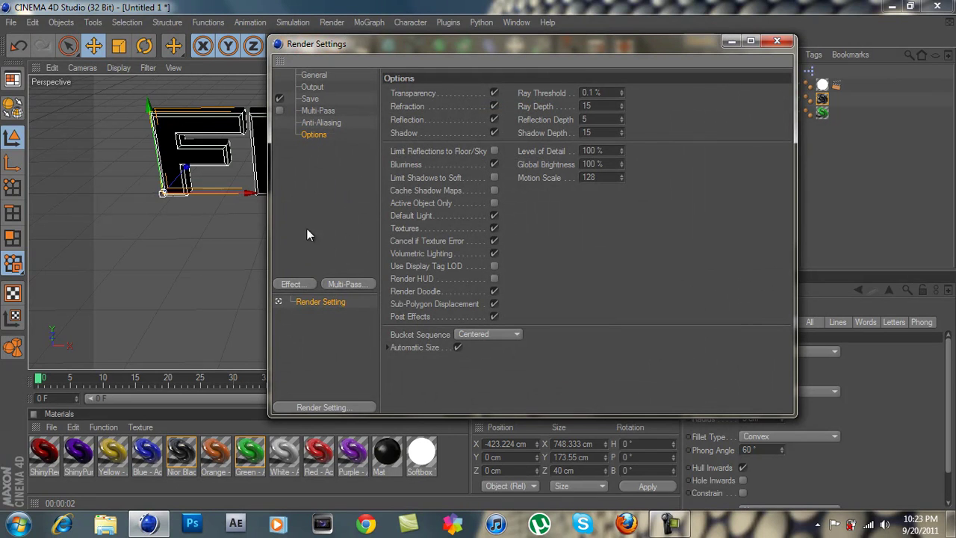
left_click(286, 285)
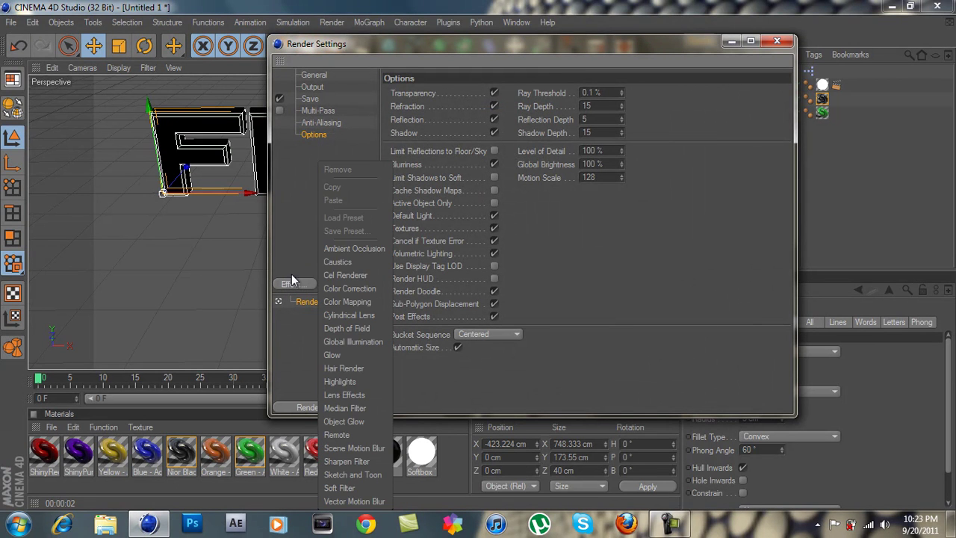
left_click(361, 344)
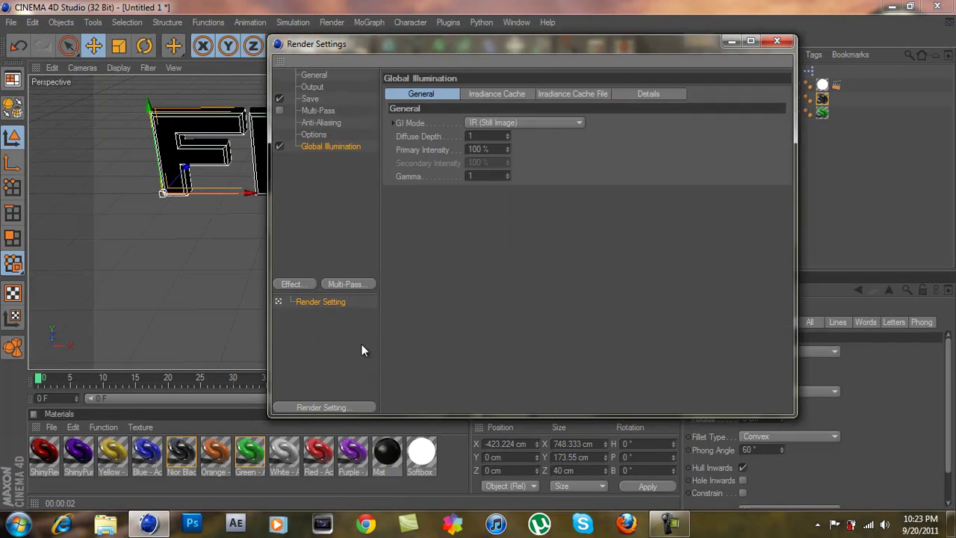
left_click(316, 75)
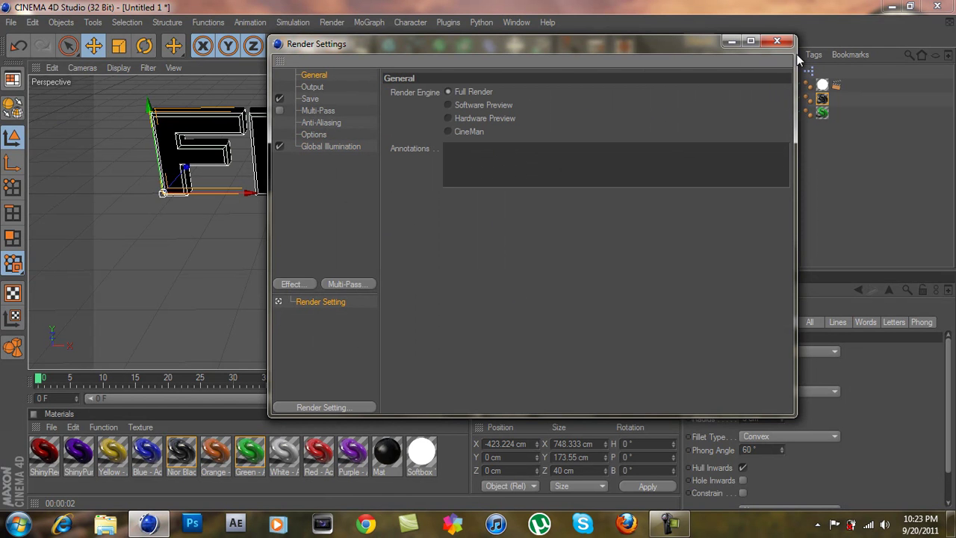
left_click(776, 40)
Step: Render the scene to the Picture Viewer
left_click(333, 45)
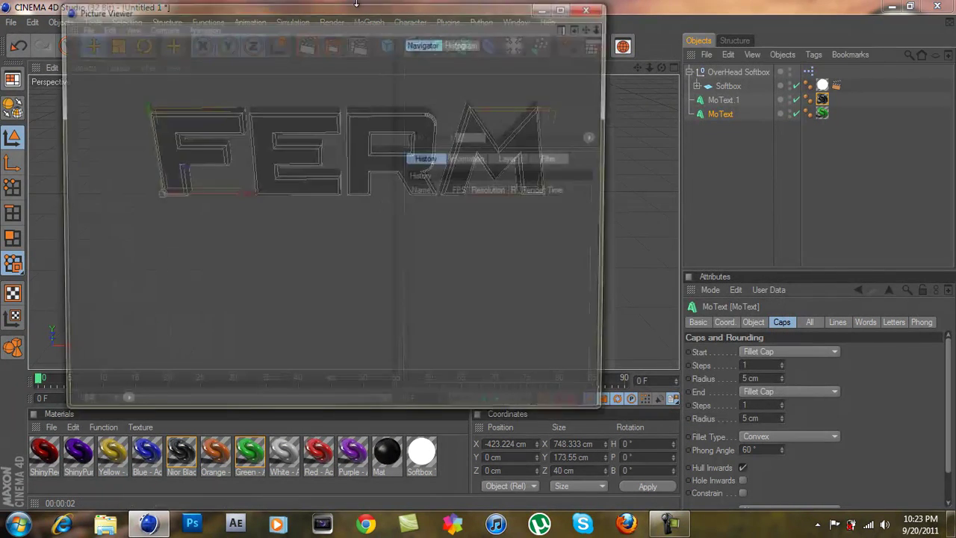
left_click(685, 526)
left_click(888, 463)
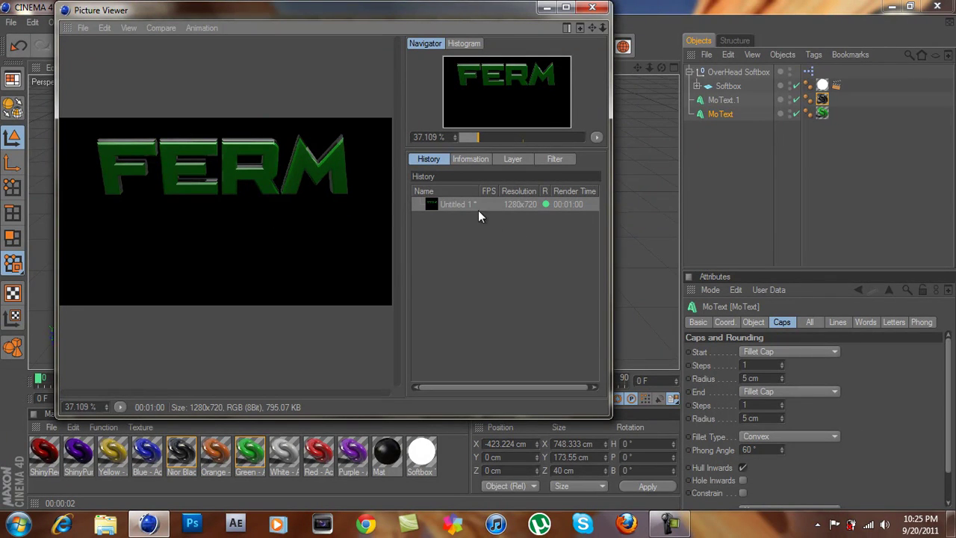
Step: Save the rendered still image to the Desktop as a PNG with Alpha Channel, named Text 1
left_click(84, 28)
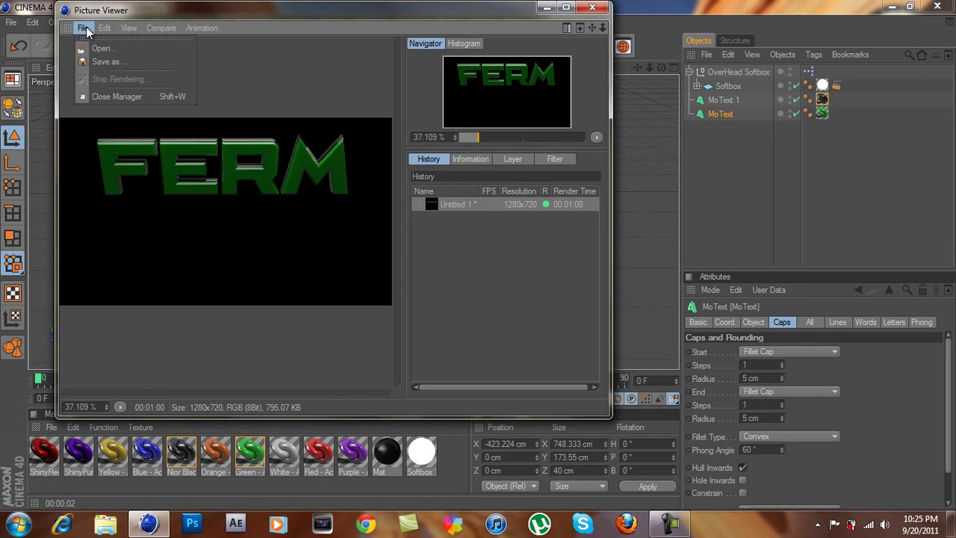
left_click(105, 65)
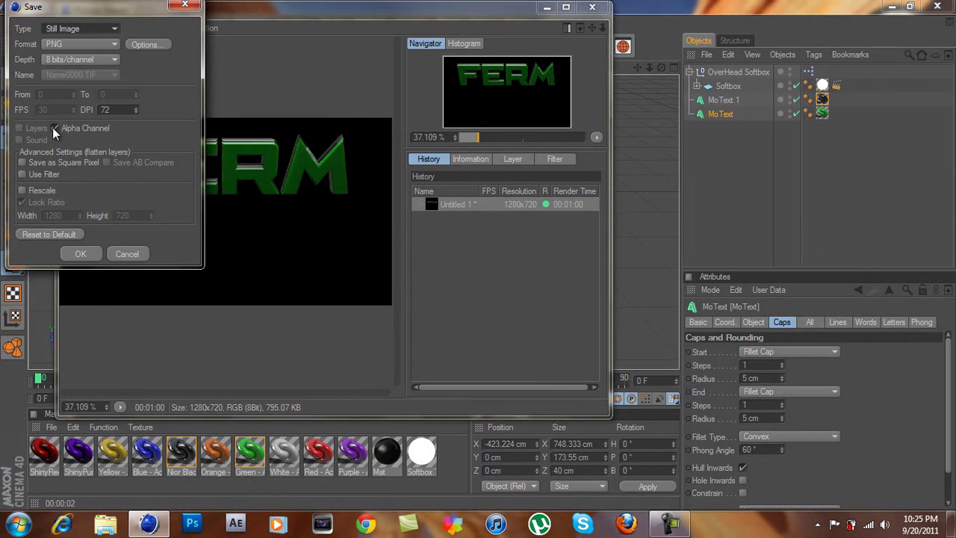
left_click(94, 252)
left_click(119, 146)
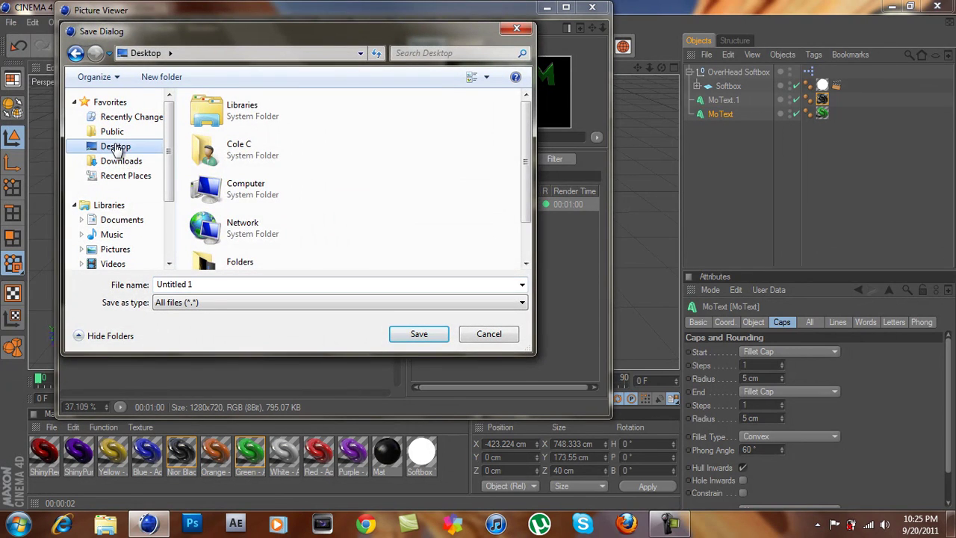
left_click(209, 284)
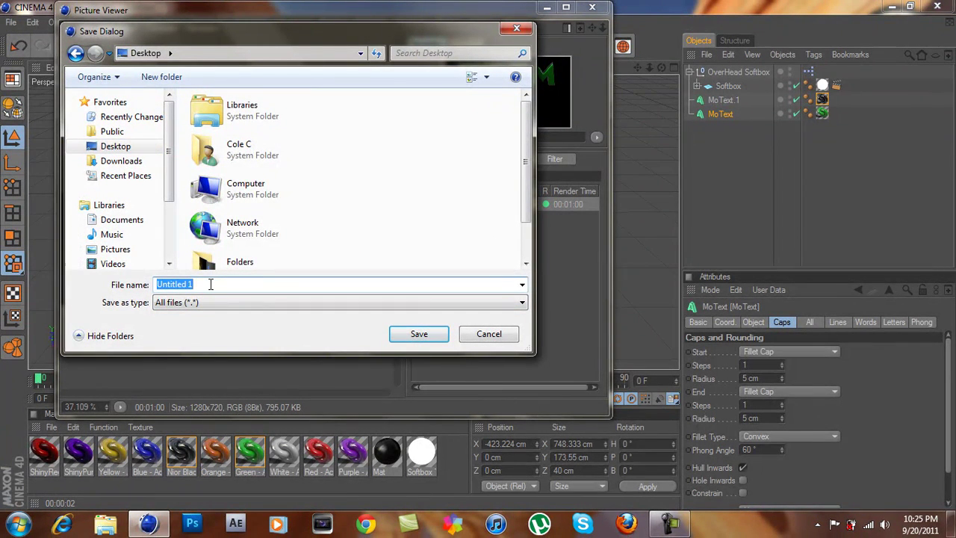
type("Text")
key("Return")
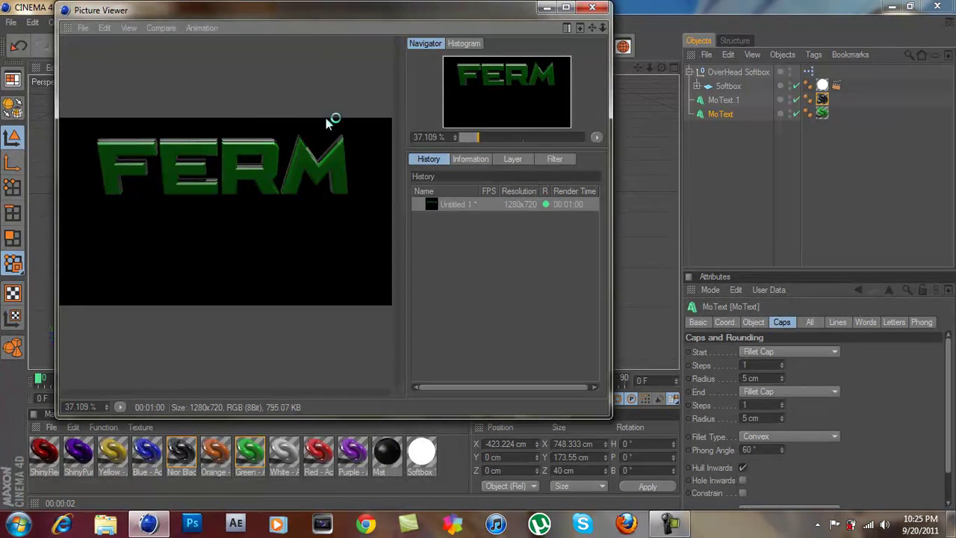
Step: Close the Picture Viewer and exit CINEMA 4D
left_click(592, 7)
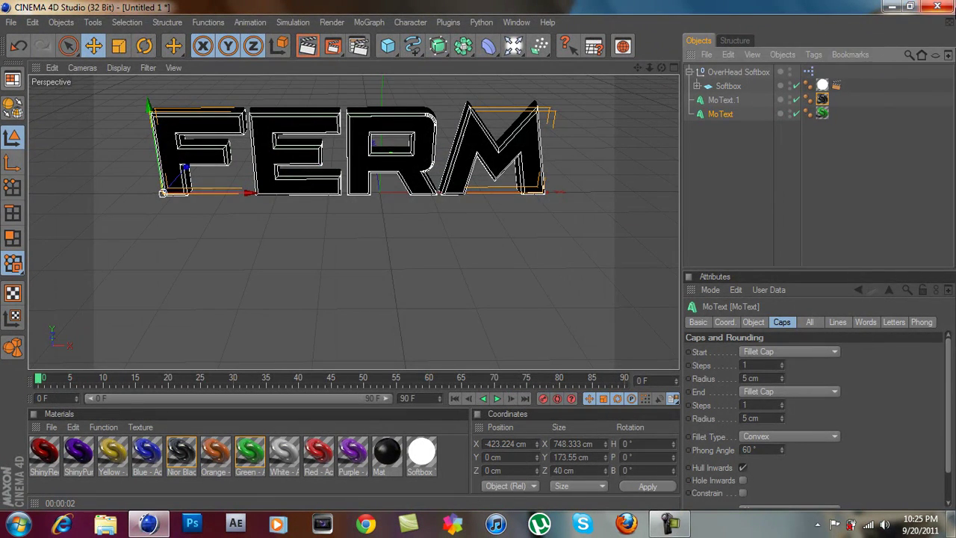
left_click(938, 6)
left_click(493, 312)
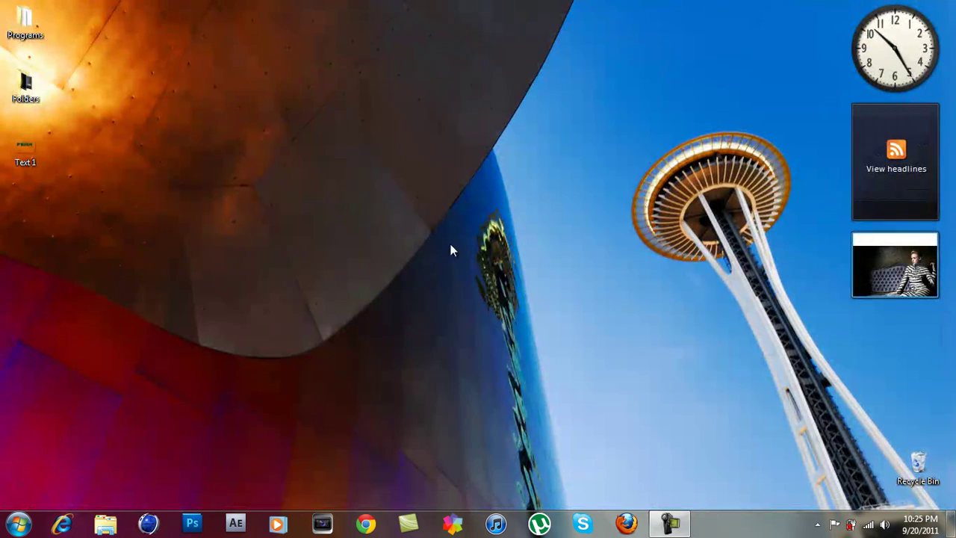
Step: Open Text 1.png from the desktop in Photoshop and move the FERM layer down toward the middle of the canvas
left_click_drag(25, 148, 410, 203)
double_click(396, 209)
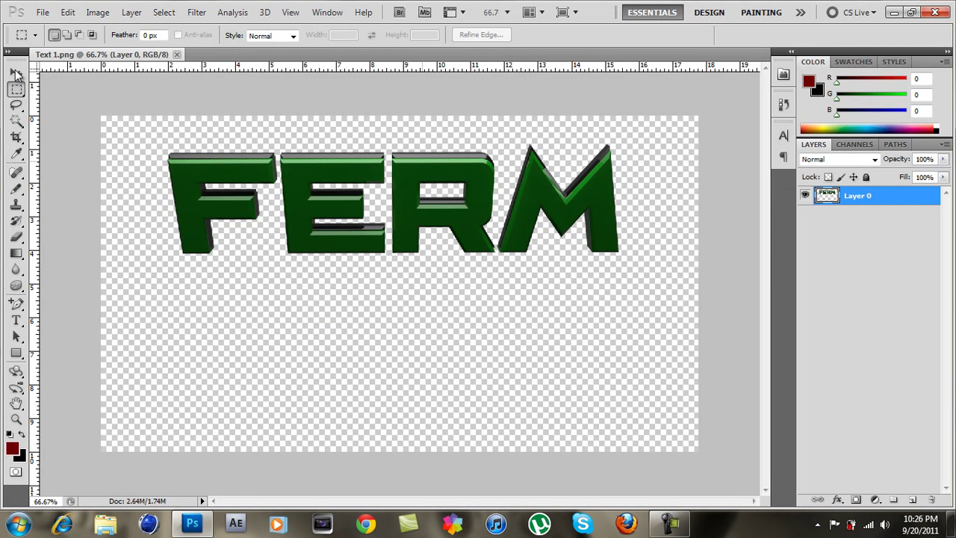
left_click(17, 74)
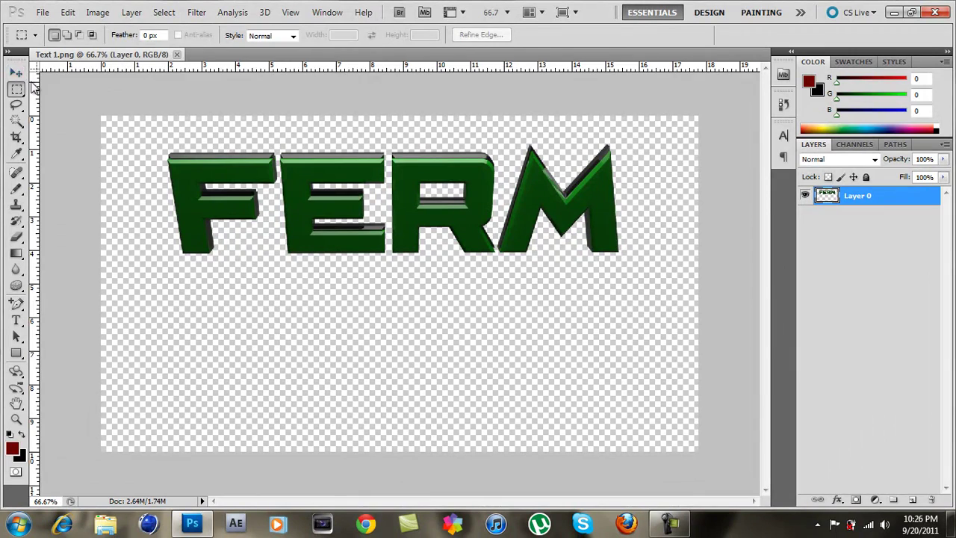
left_click_drag(345, 189, 357, 223)
mouse_move(442, 225)
left_mouse_down()
mouse_move(409, 161)
mouse_move(495, 258)
mouse_move(412, 220)
mouse_move(447, 237)
mouse_move(437, 220)
mouse_move(443, 238)
mouse_move(452, 210)
mouse_move(444, 237)
mouse_move(451, 231)
left_mouse_up()
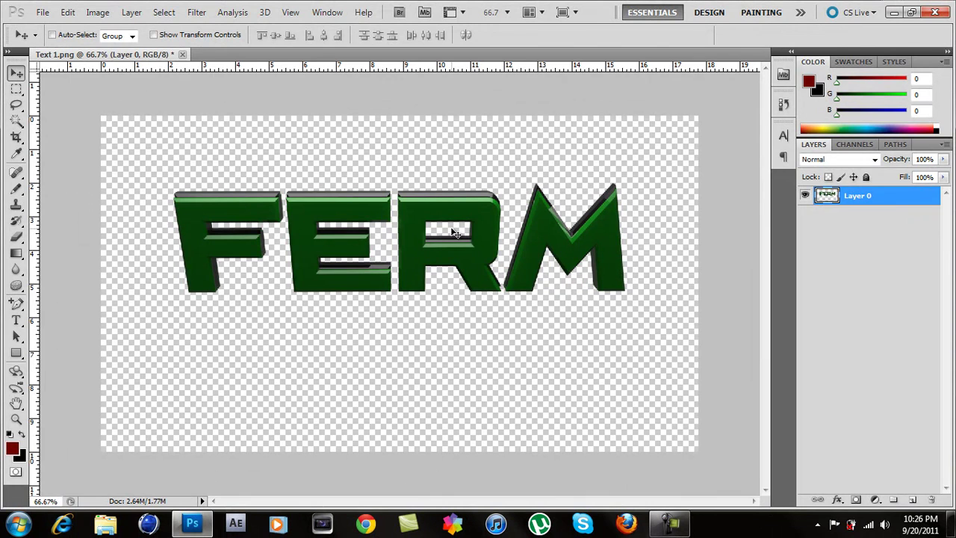